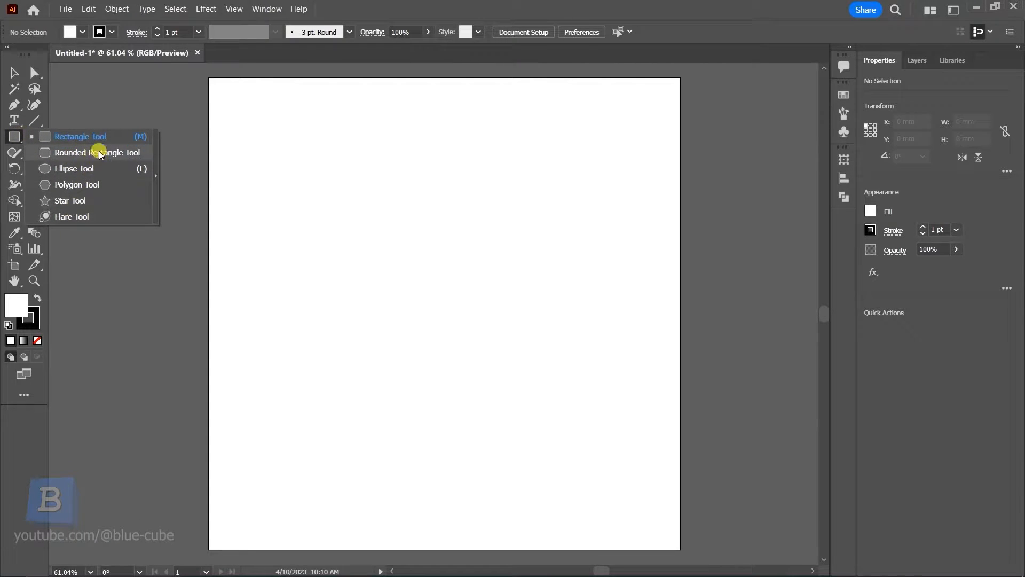
{"action": "left_click", "coordinate": [9, 137]}
{"action": "left_click", "coordinate": [33, 119]}
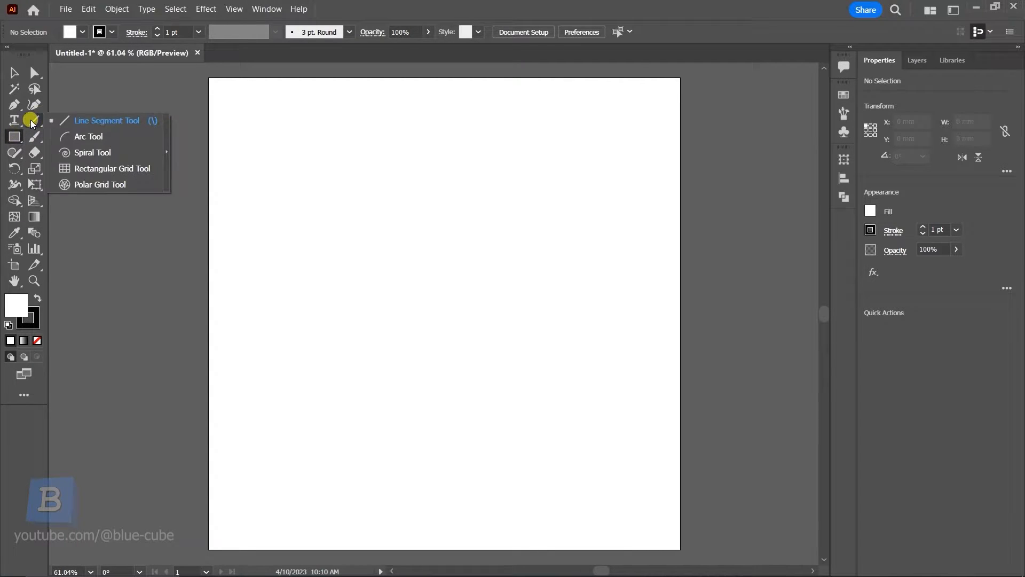
{"action": "left_click", "coordinate": [32, 152]}
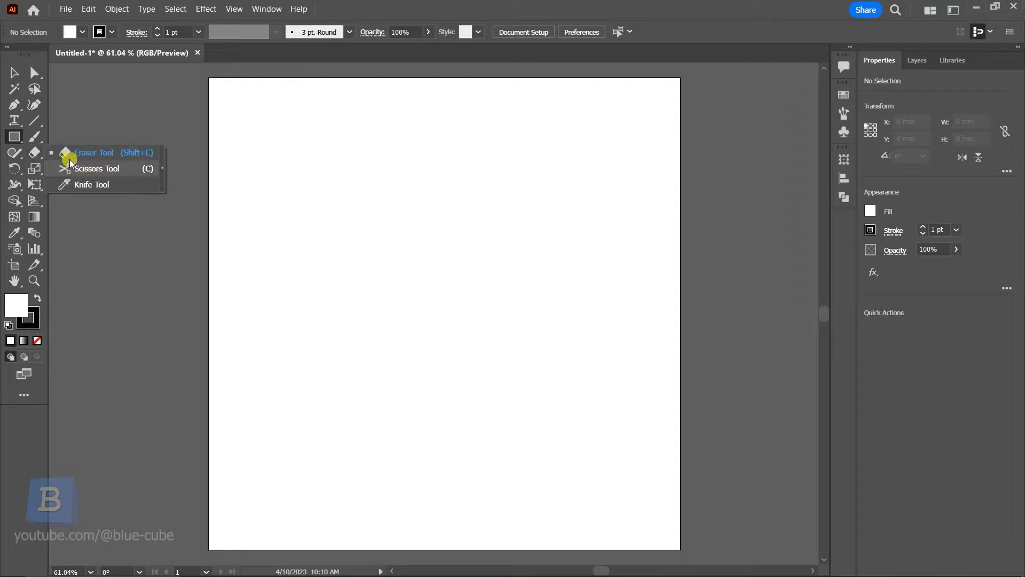
Draw a rectangle about 131 × 71 mm near the top-left of the artboard with the Rectangle tool
{"action": "left_click", "coordinate": [14, 136]}
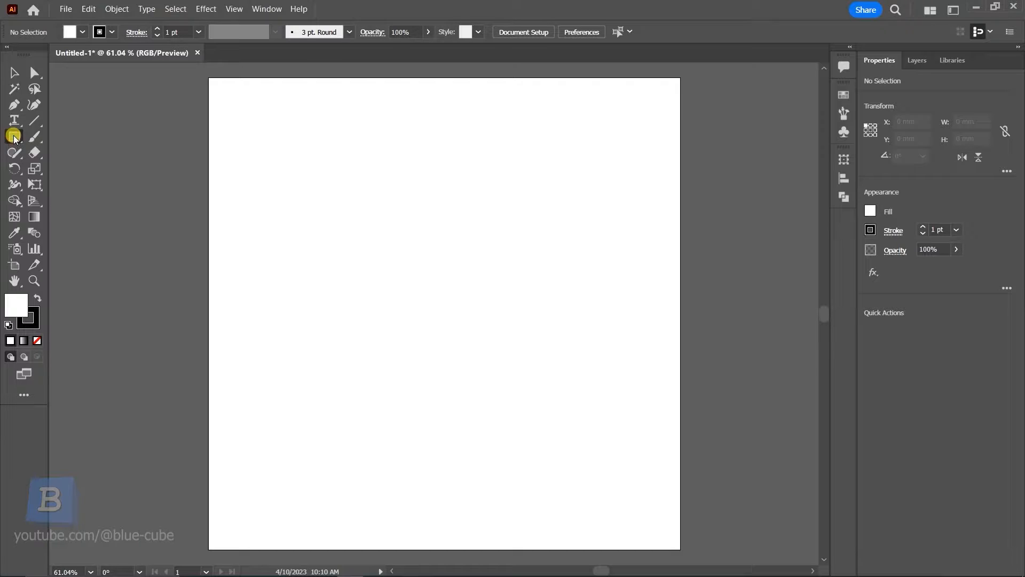
{"action": "left_click_drag", "start_coordinate": [14, 138], "coordinate": [76, 136]}
{"action": "left_click_drag", "start_coordinate": [259, 124], "coordinate": [413, 208]}
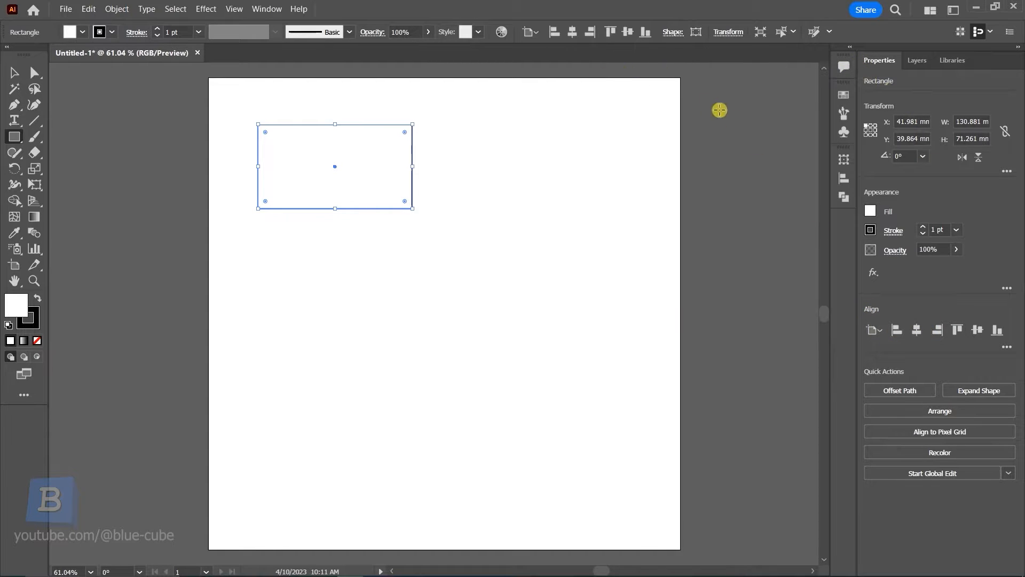
Align the rectangle to the artboard's right edge
{"action": "left_click", "coordinate": [572, 31]}
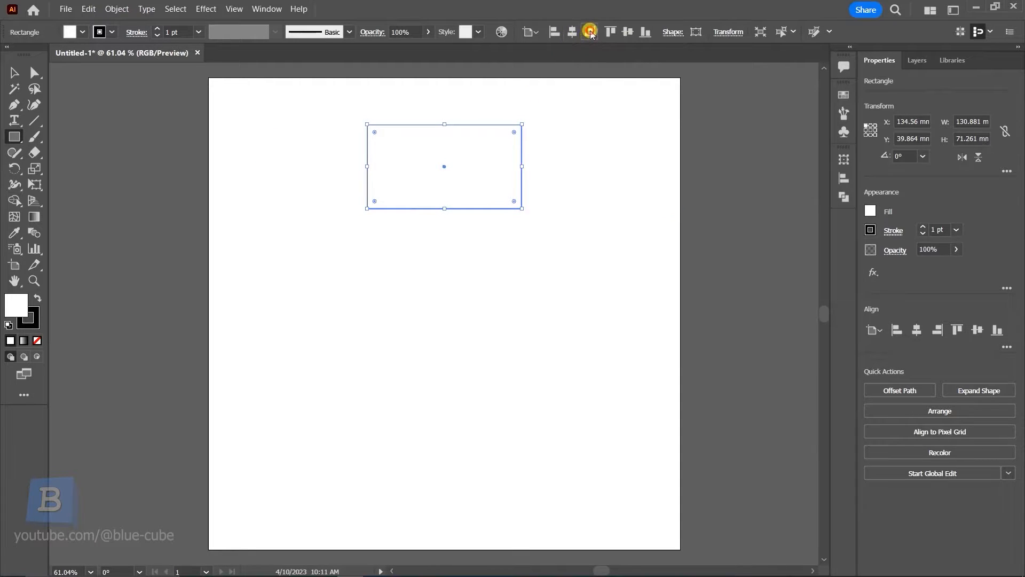
{"action": "left_click", "coordinate": [590, 32]}
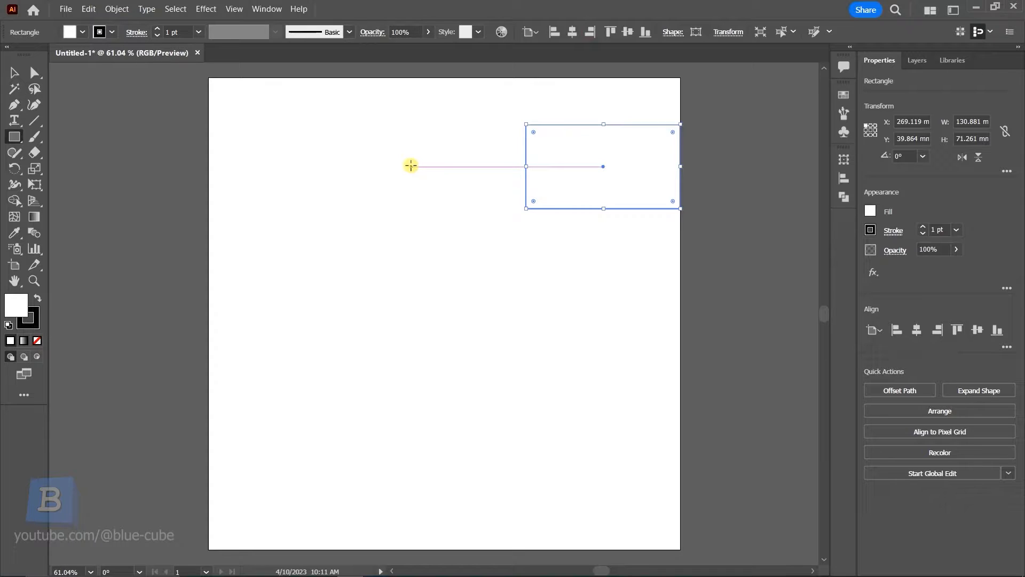
Create a 65 mm wide rectangle with linked proportions through the Rectangle dialog, and move it inside the larger rectangle
{"action": "left_click", "coordinate": [15, 137]}
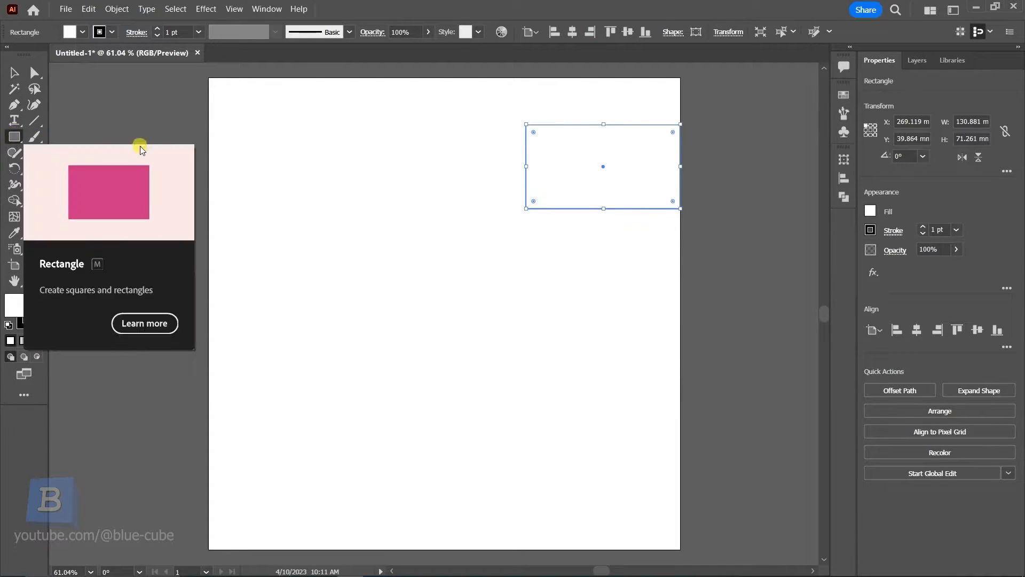
{"action": "key", "text": "ctrl+shift+a"}
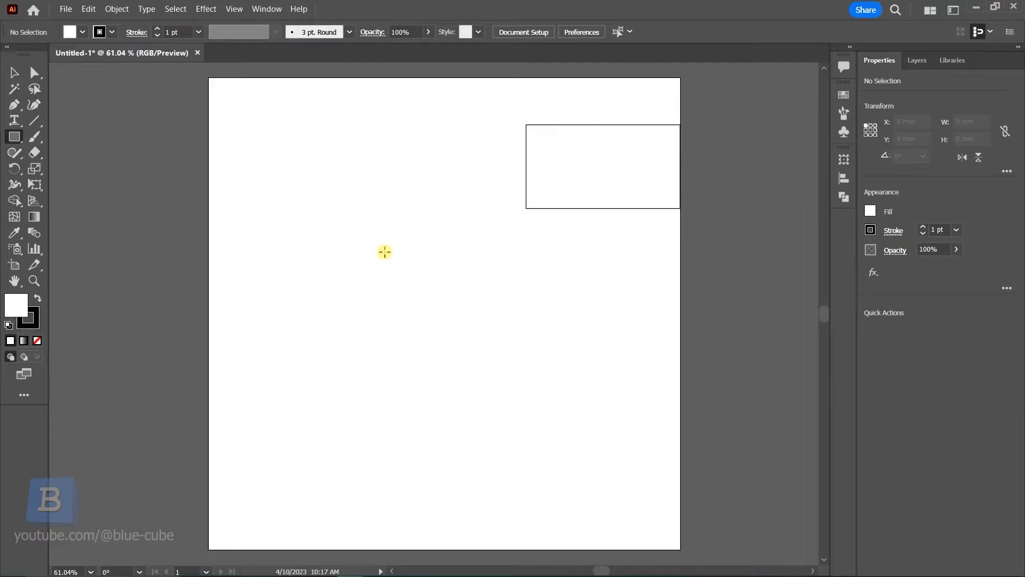
{"action": "left_click", "coordinate": [374, 253]}
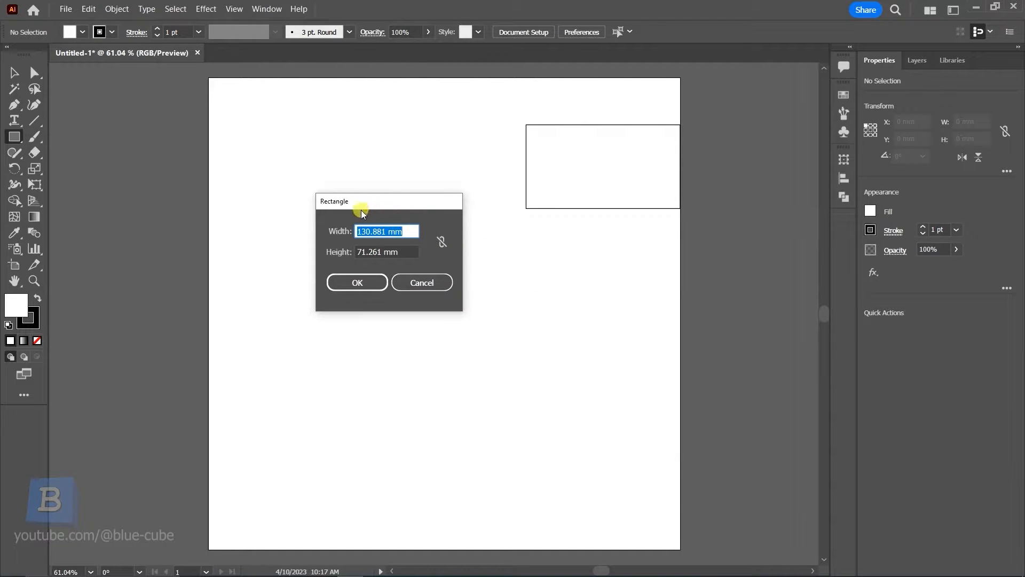
{"action": "left_click_drag", "start_coordinate": [361, 208], "coordinate": [338, 203]}
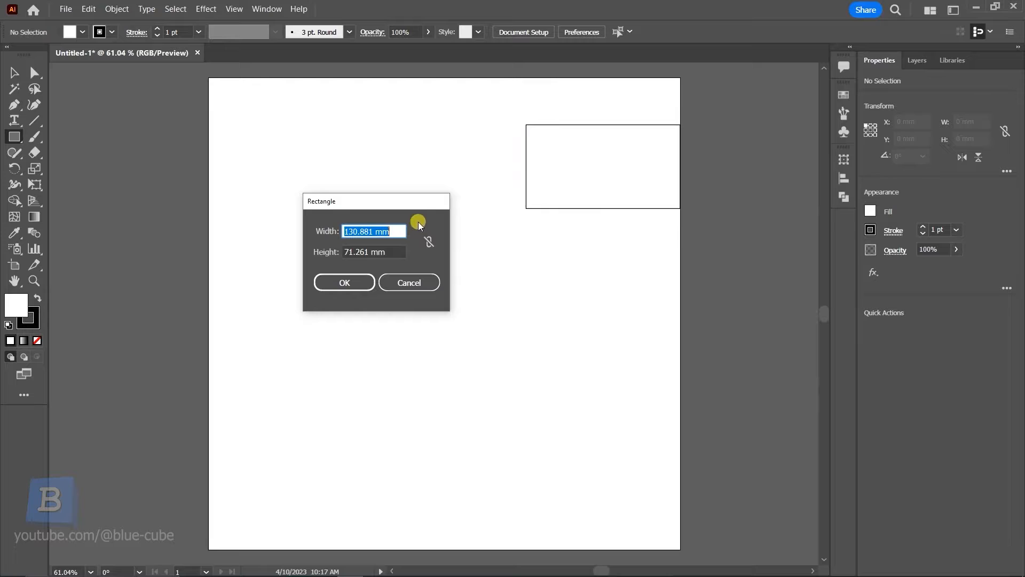
{"action": "left_click", "coordinate": [429, 242]}
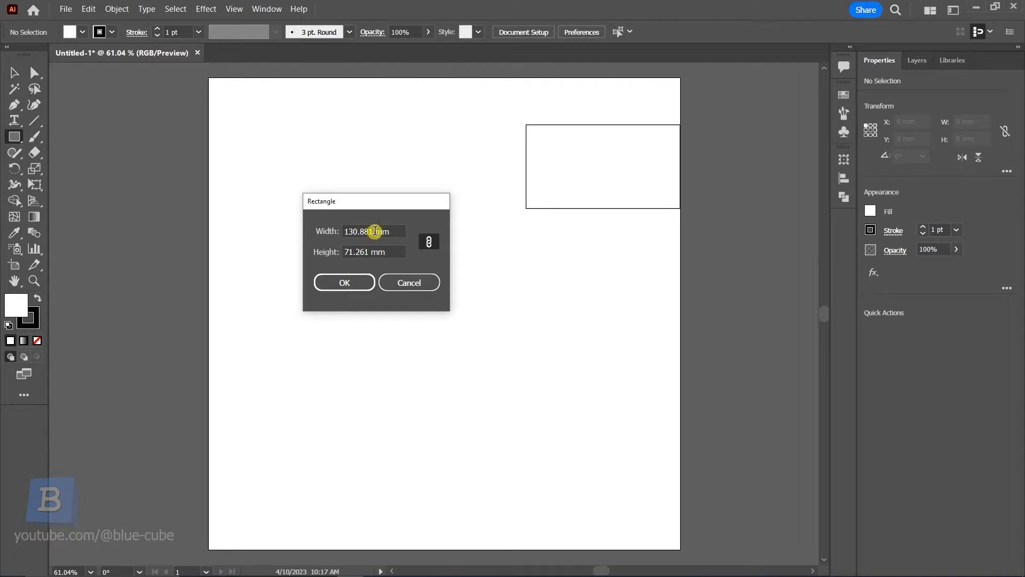
{"action": "left_click_drag", "start_coordinate": [376, 232], "coordinate": [335, 234]}
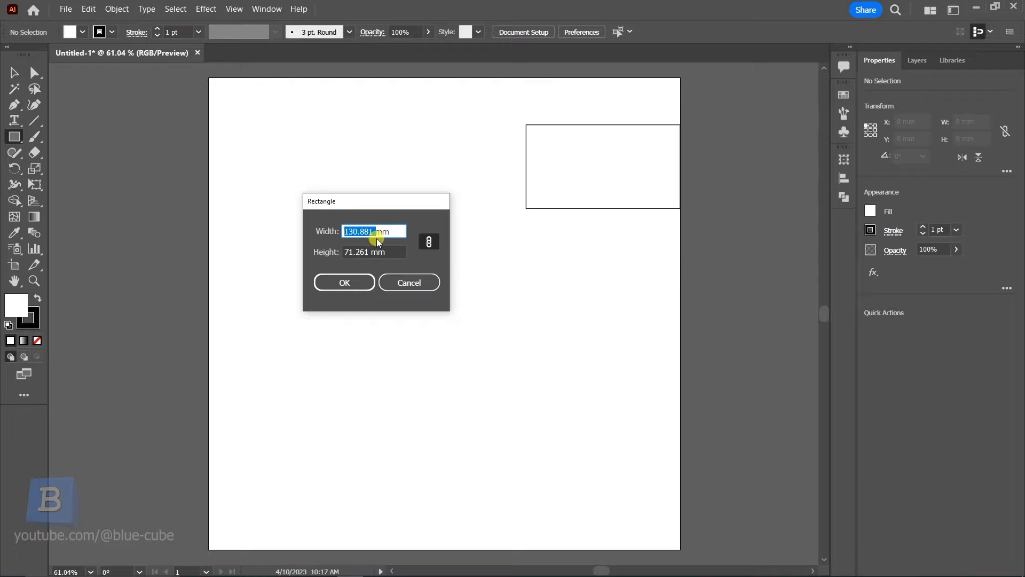
{"action": "type", "text": "65"}
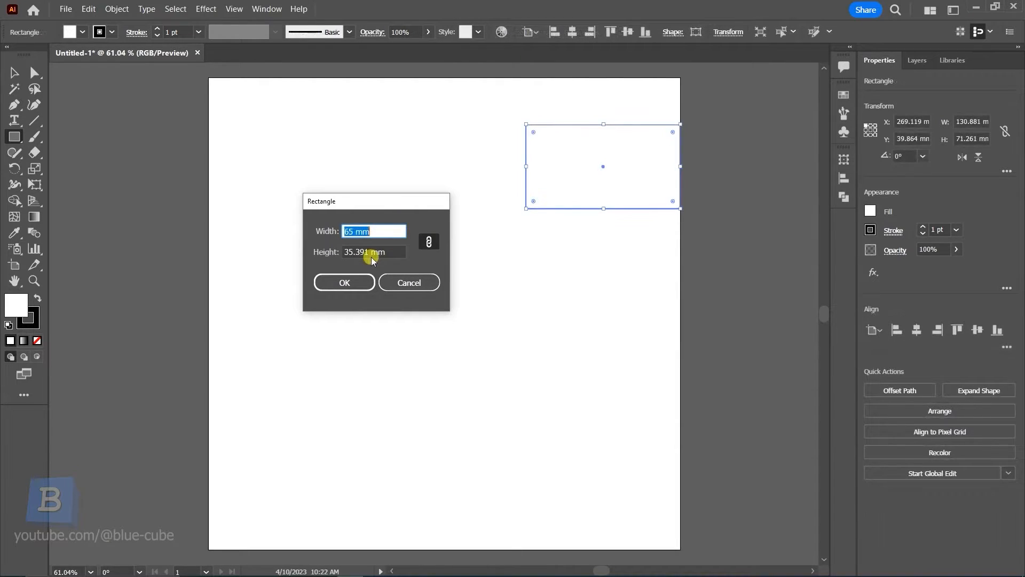
{"action": "left_click_drag", "start_coordinate": [368, 253], "coordinate": [345, 255]}
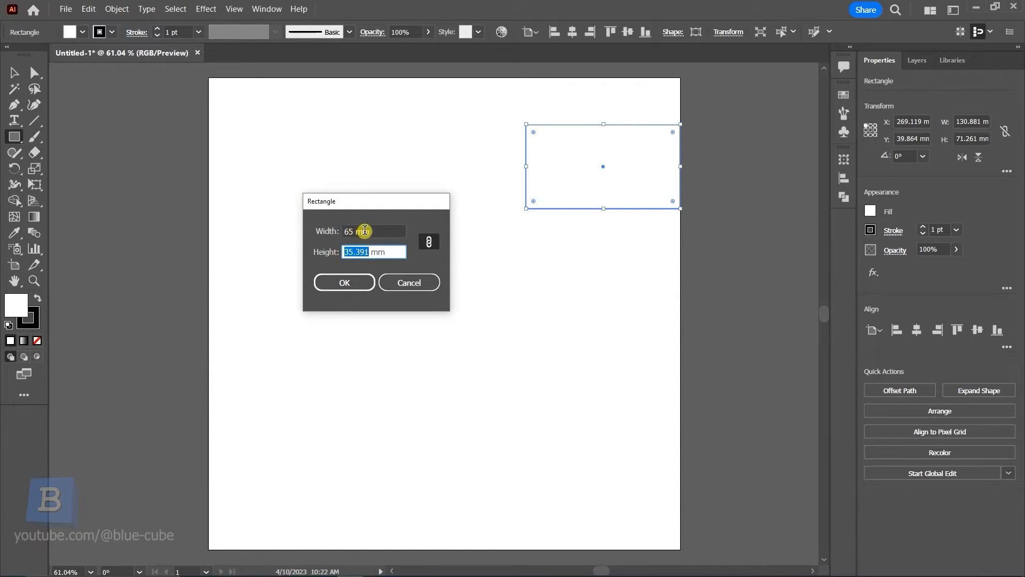
{"action": "left_click_drag", "start_coordinate": [366, 232], "coordinate": [334, 232]}
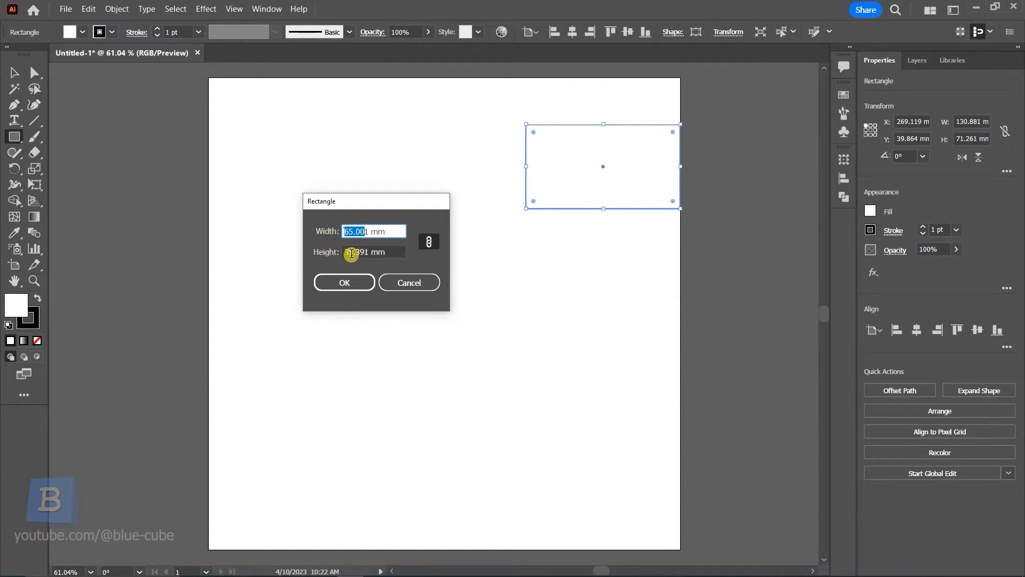
{"action": "left_click", "coordinate": [342, 281]}
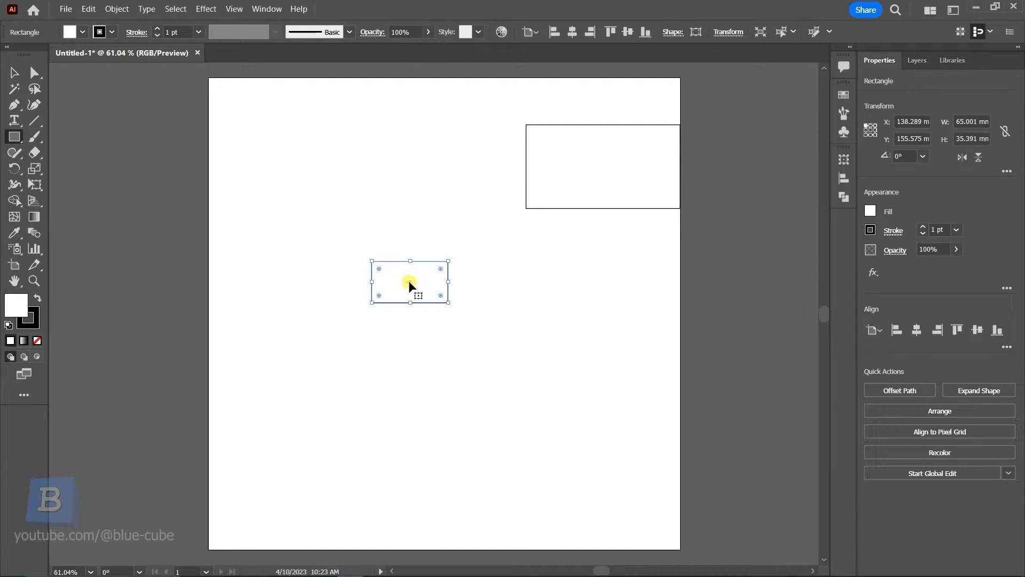
{"action": "left_click_drag", "start_coordinate": [408, 281], "coordinate": [603, 165]}
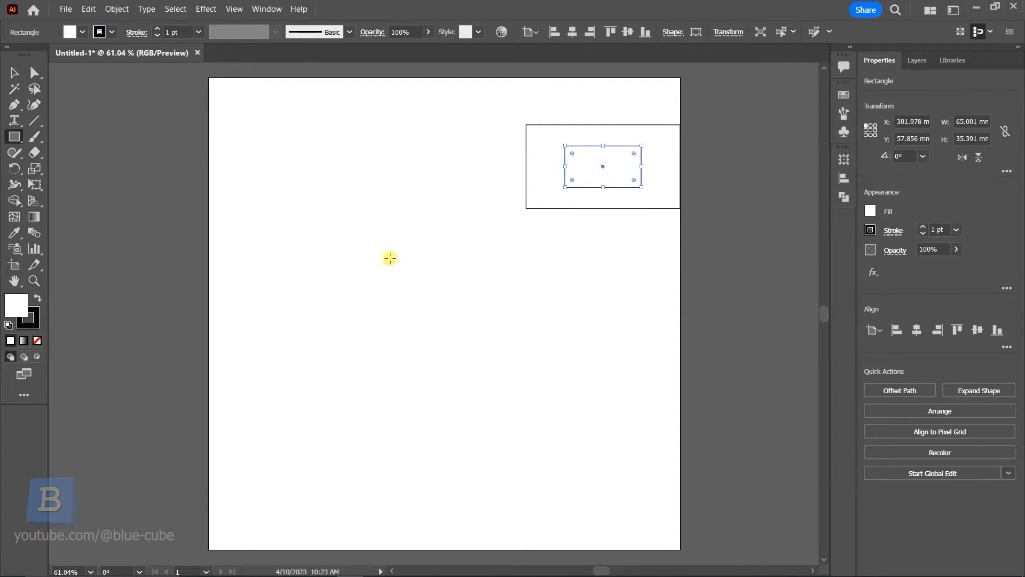
{"action": "left_click", "coordinate": [368, 255]}
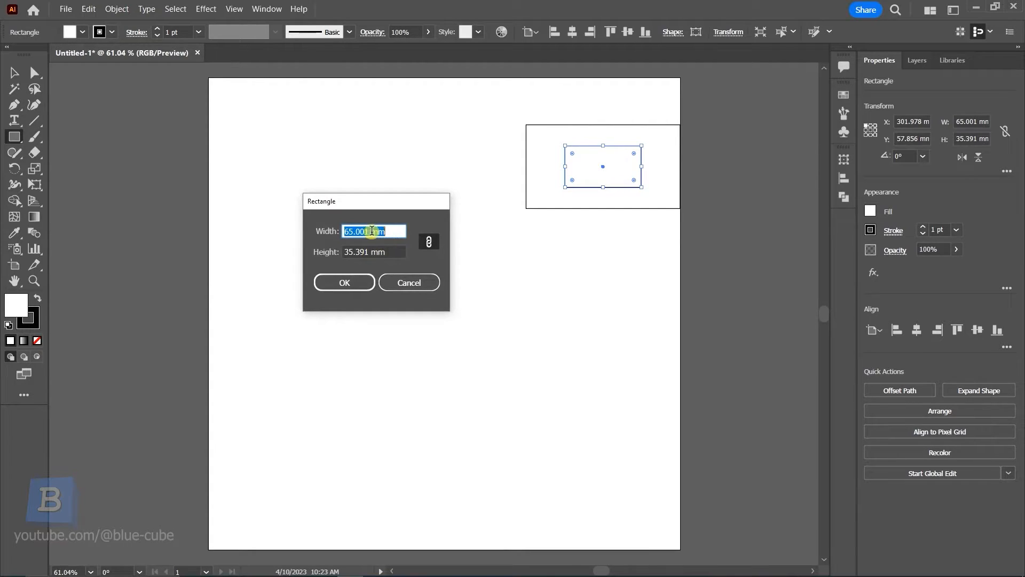
{"action": "left_click_drag", "start_coordinate": [370, 232], "coordinate": [389, 231]}
{"action": "left_click", "coordinate": [407, 281]}
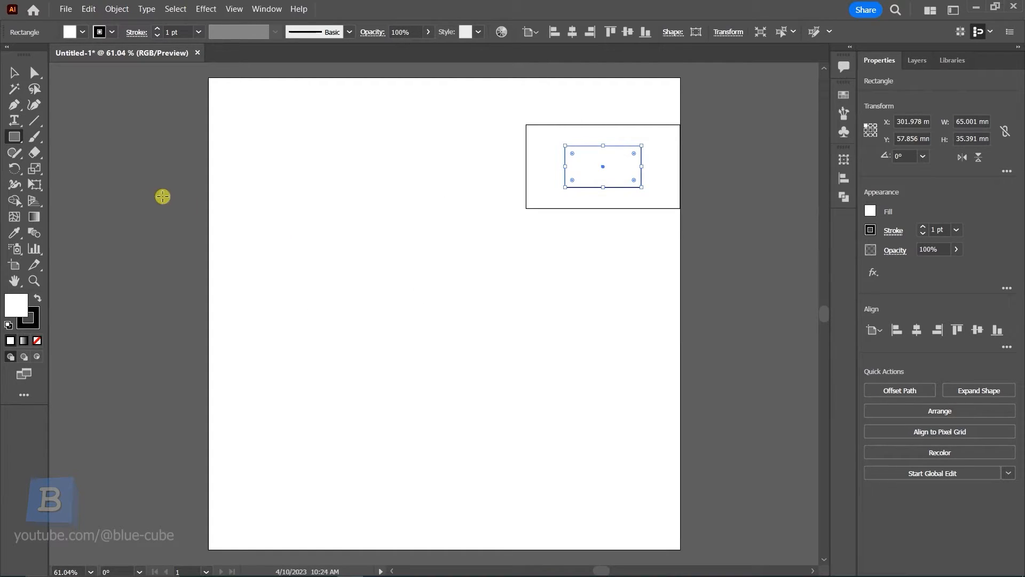
Create a new document with Pixels as its units
{"action": "left_click", "coordinate": [66, 9]}
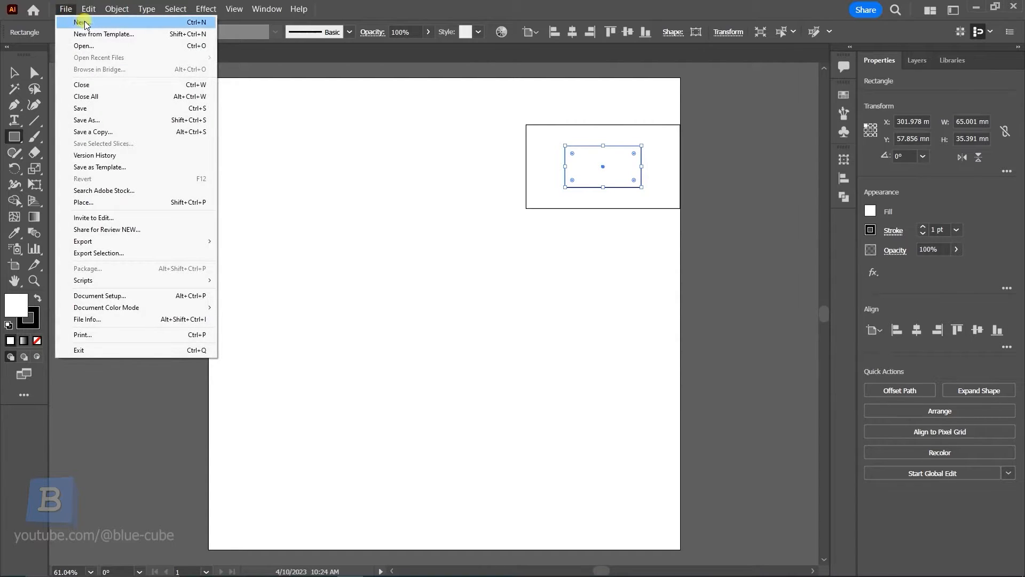
{"action": "left_click", "coordinate": [85, 24]}
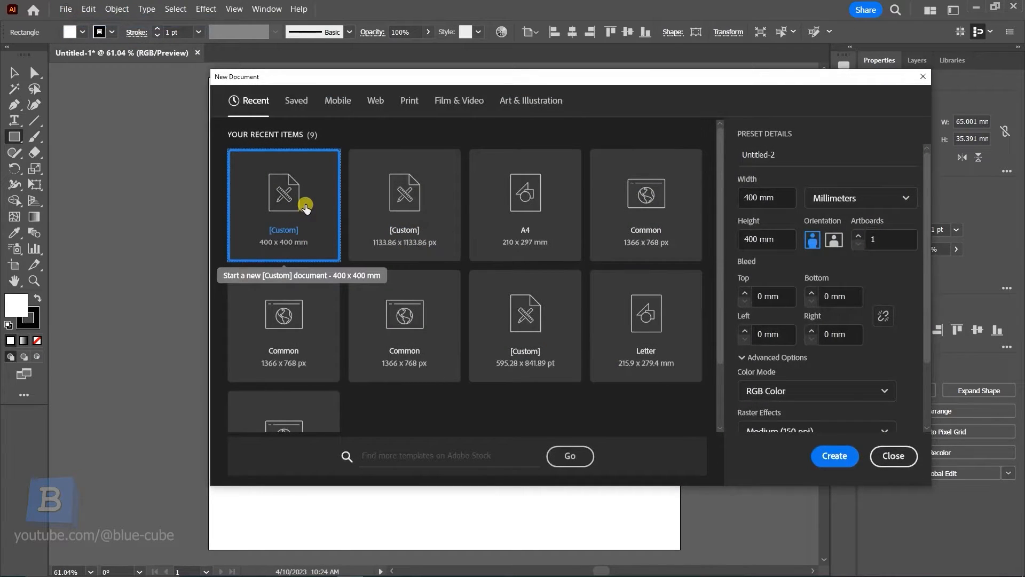
{"action": "left_click", "coordinate": [840, 200]}
{"action": "left_click", "coordinate": [834, 224]}
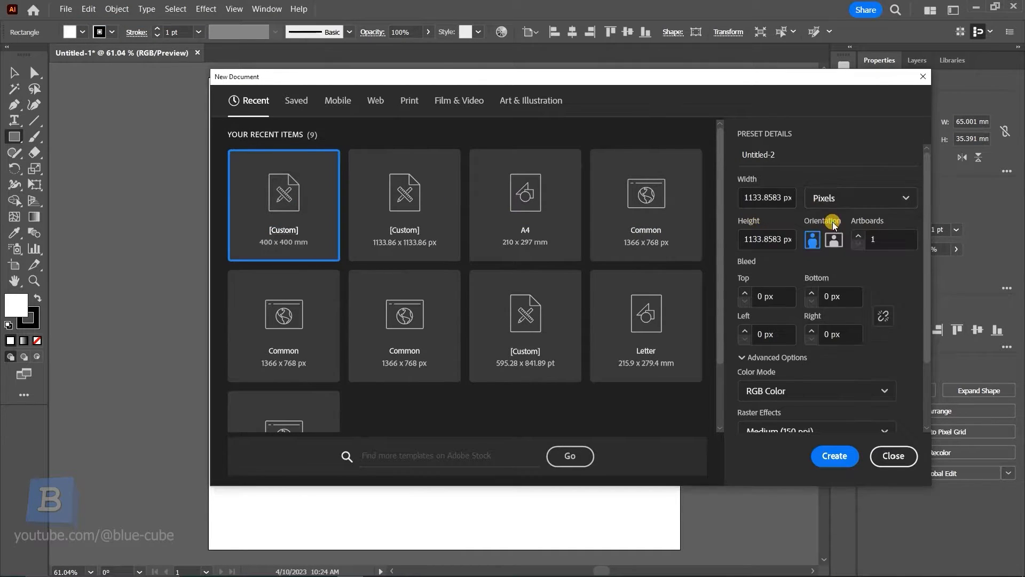
{"action": "left_click", "coordinate": [835, 455]}
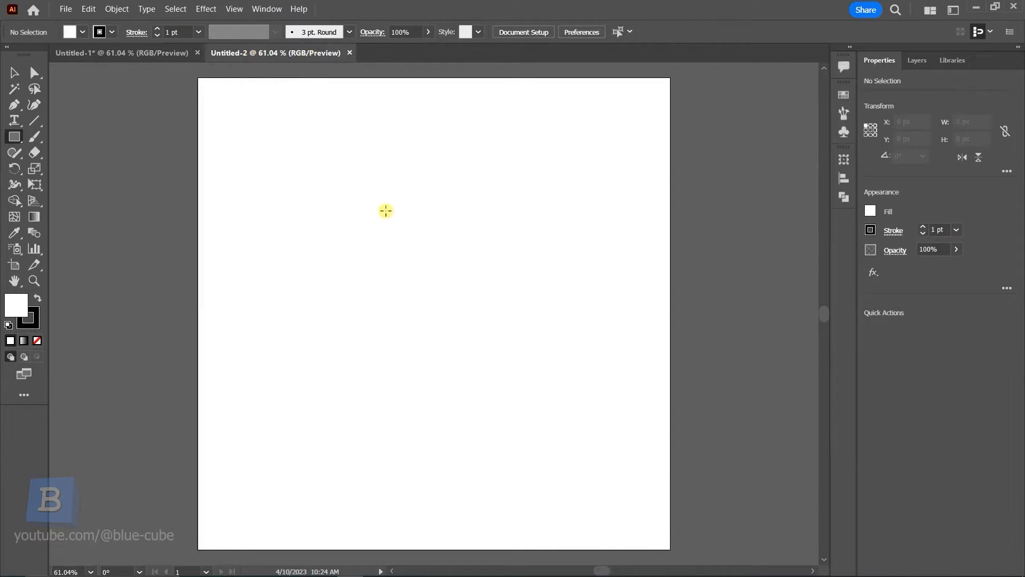
Open the Rectangle dialog in the new document and in Untitled-1 to compare their units, cancelling each
{"action": "left_click", "coordinate": [384, 212]}
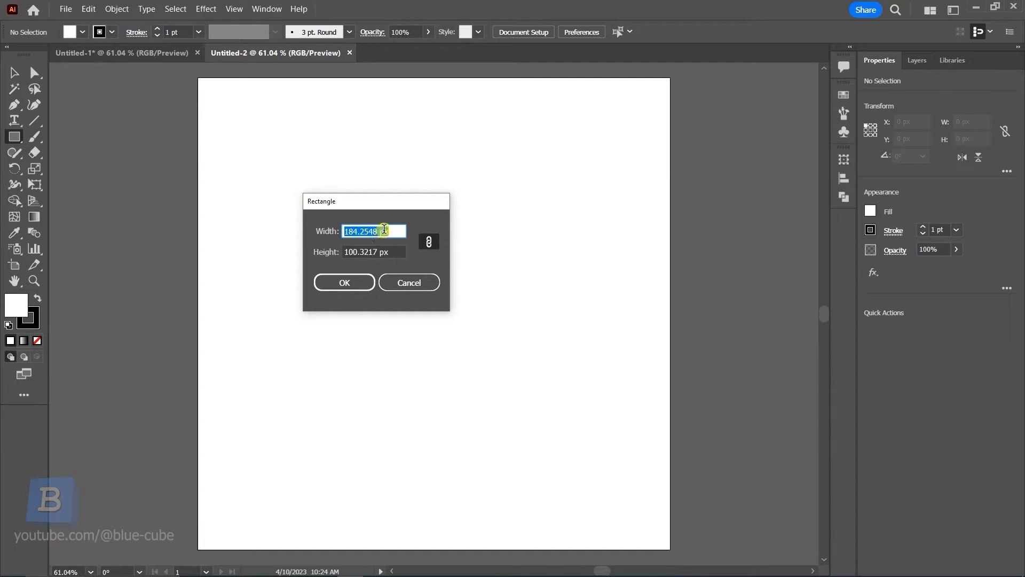
{"action": "left_click", "coordinate": [416, 281]}
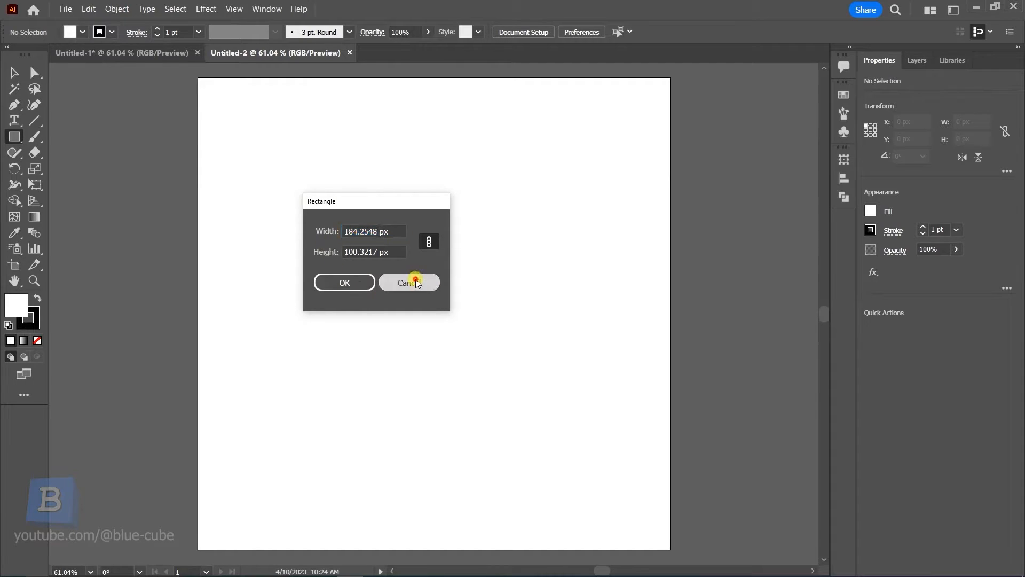
{"action": "left_click", "coordinate": [150, 52]}
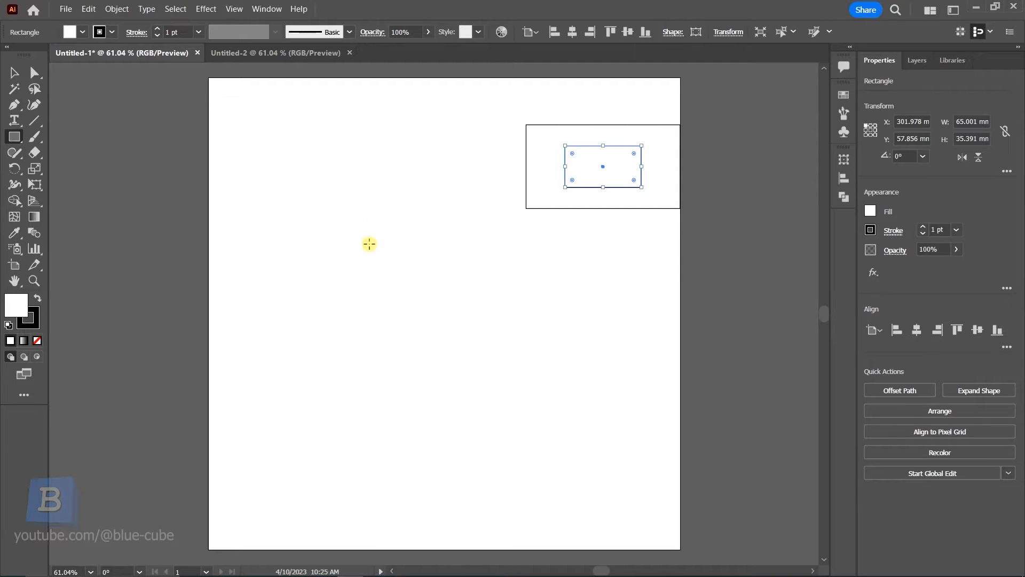
{"action": "left_click", "coordinate": [352, 224]}
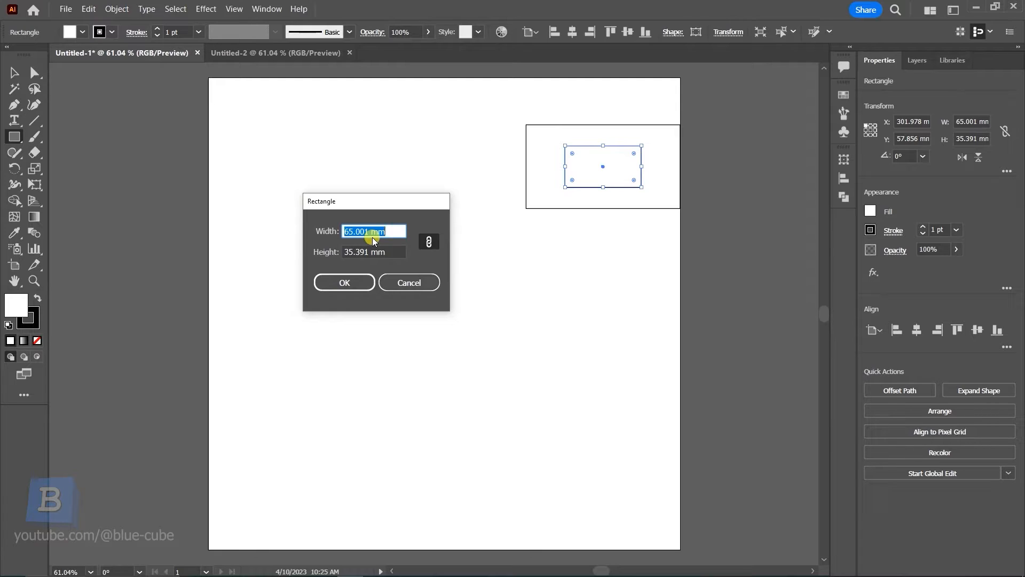
{"action": "key", "text": "Escape"}
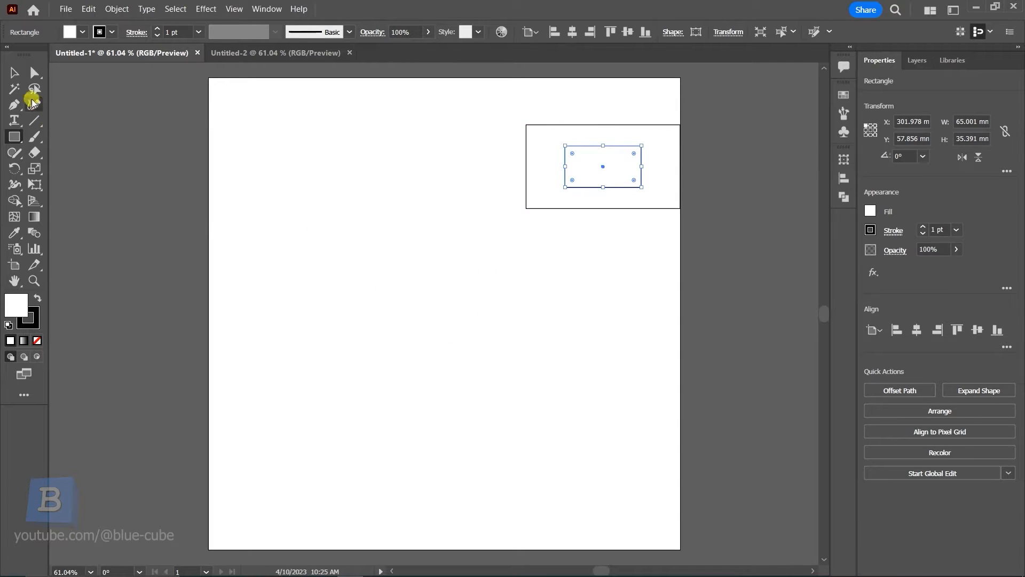
Deselect everything and review the document's unit options without changing them
{"action": "left_click", "coordinate": [14, 72]}
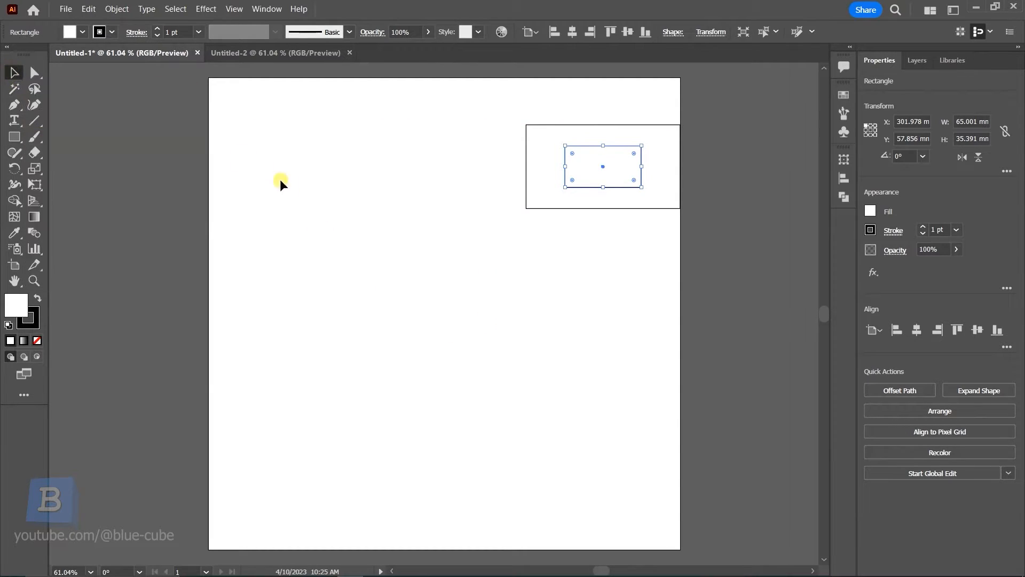
{"action": "left_click", "coordinate": [433, 264]}
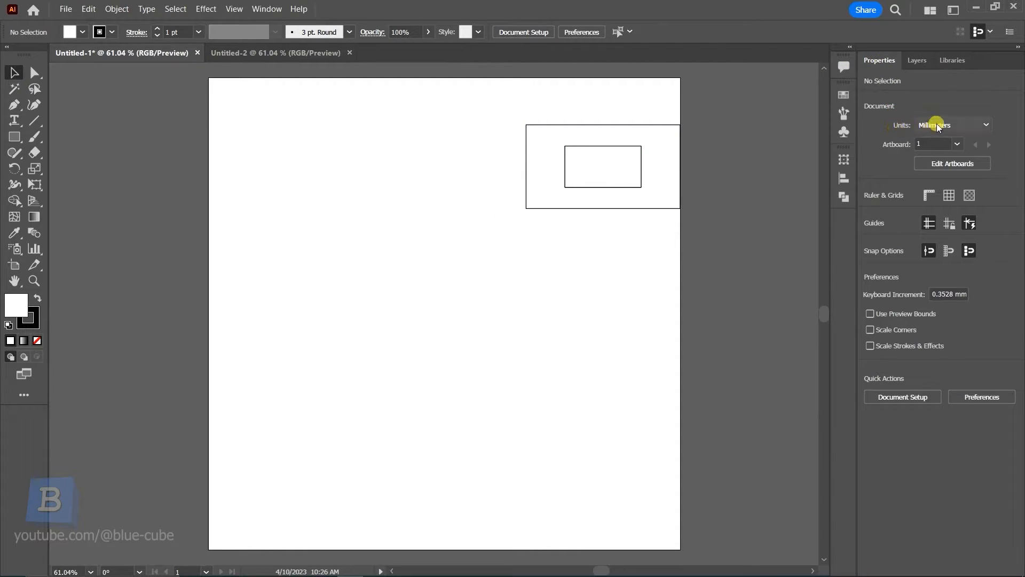
{"action": "left_click", "coordinate": [965, 124]}
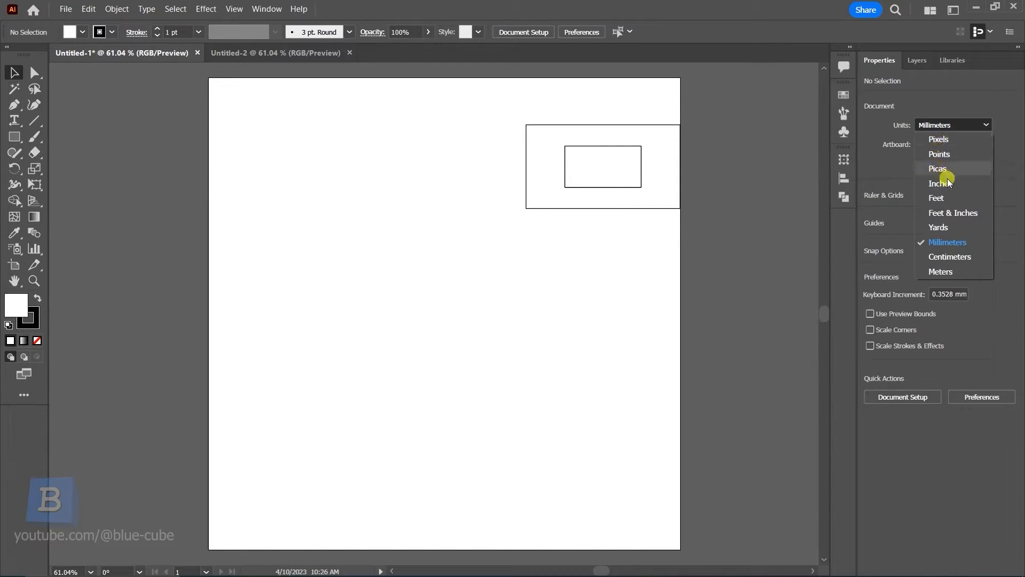
{"action": "left_click", "coordinate": [897, 159]}
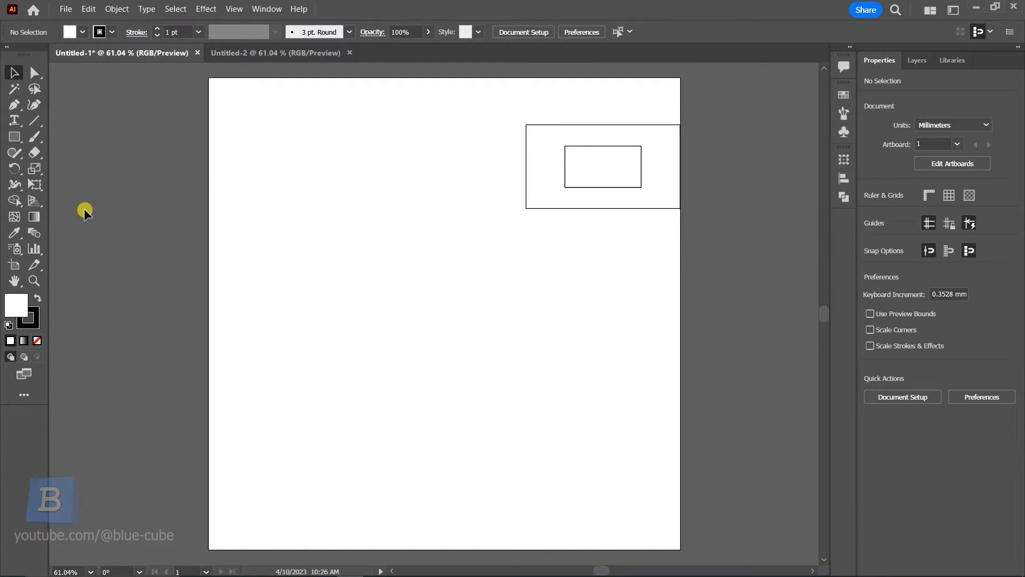
Draw a rectangle about 108 × 67 mm near the top-left of the artboard
{"action": "left_click", "coordinate": [14, 137]}
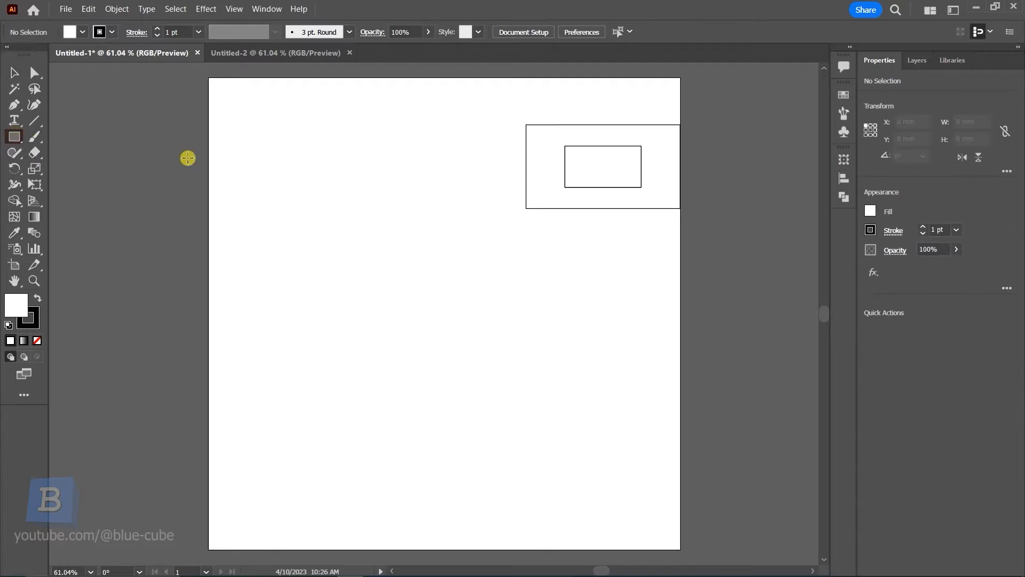
{"action": "left_click_drag", "start_coordinate": [264, 137], "coordinate": [393, 215]}
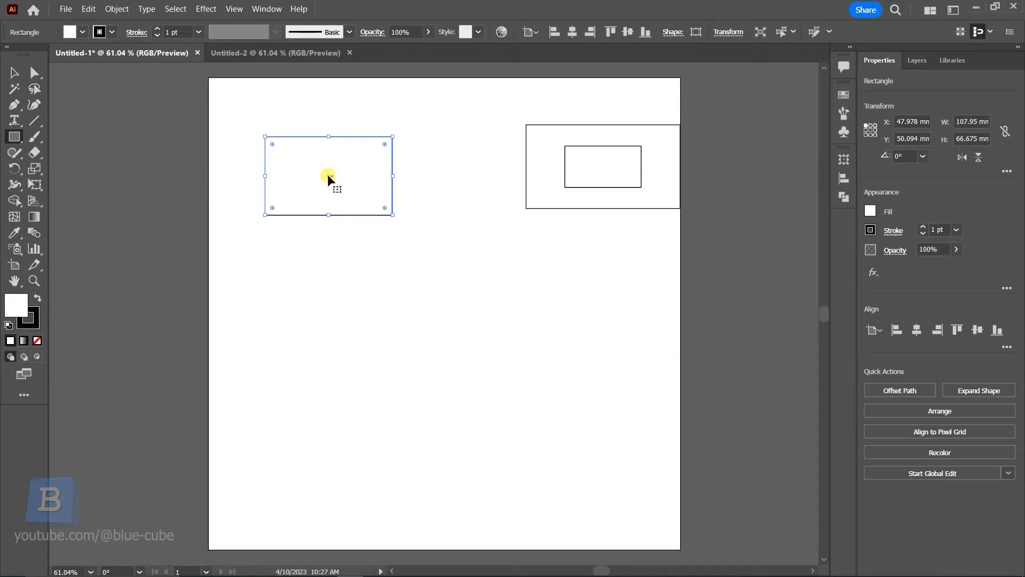
Move the rectangle slightly up and to the left on the artboard
{"action": "mouse_move", "coordinate": [328, 174]}
{"action": "left_mouse_down"}
{"action": "mouse_move", "coordinate": [348, 144]}
{"action": "mouse_move", "coordinate": [300, 162]}
{"action": "mouse_move", "coordinate": [332, 176]}
{"action": "left_mouse_up"}
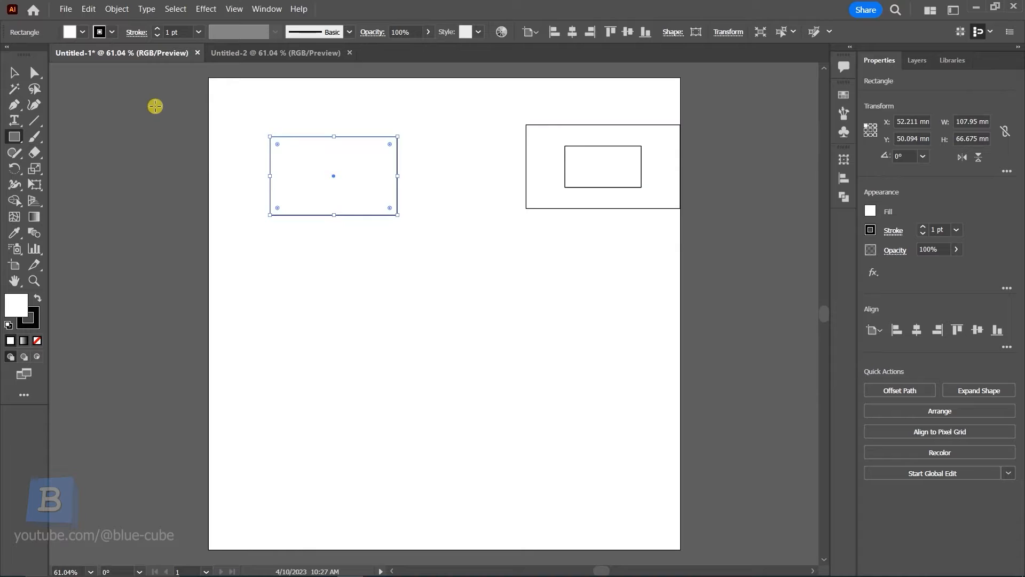
{"action": "left_click", "coordinate": [14, 72]}
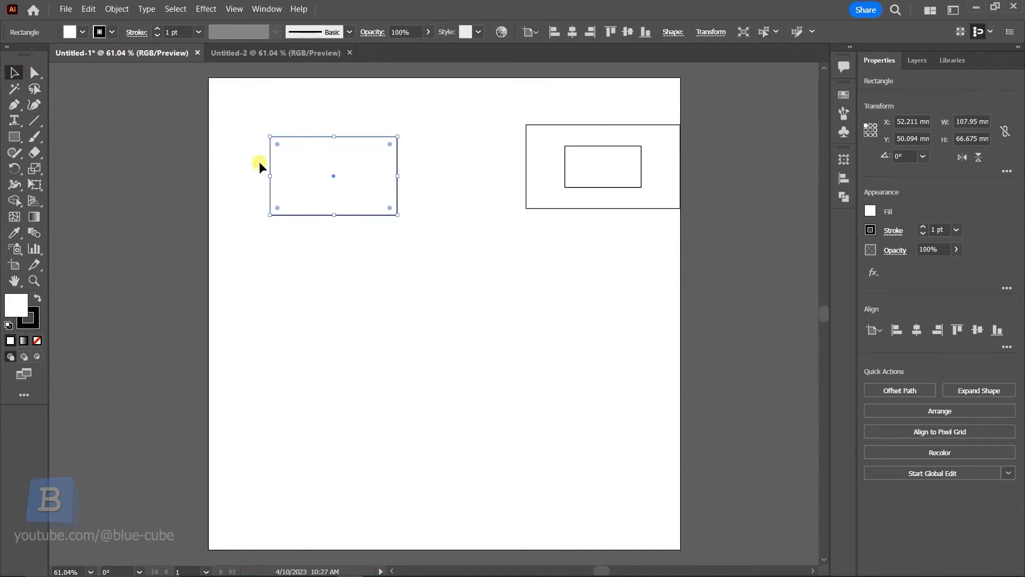
{"action": "mouse_move", "coordinate": [293, 179]}
{"action": "left_mouse_down"}
{"action": "mouse_move", "coordinate": [287, 165]}
{"action": "mouse_move", "coordinate": [265, 214]}
{"action": "mouse_move", "coordinate": [354, 249]}
{"action": "mouse_move", "coordinate": [364, 208]}
{"action": "mouse_move", "coordinate": [299, 187]}
{"action": "mouse_move", "coordinate": [290, 169]}
{"action": "mouse_move", "coordinate": [458, 305]}
{"action": "mouse_move", "coordinate": [556, 307]}
{"action": "mouse_move", "coordinate": [275, 172]}
{"action": "left_mouse_up"}
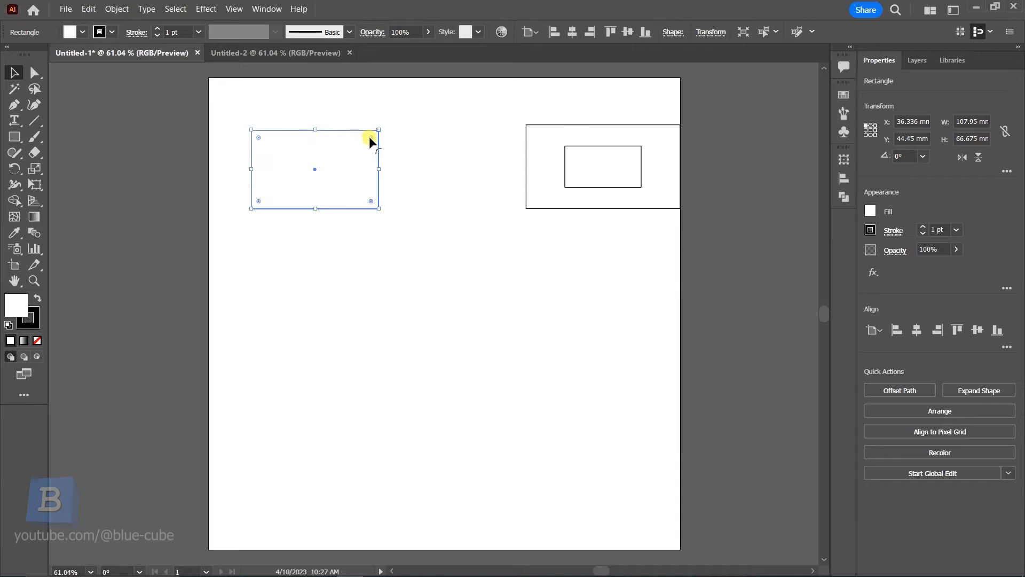
Round the rectangle's corners with its live corner widgets
{"action": "left_click_drag", "start_coordinate": [370, 137], "coordinate": [349, 147]}
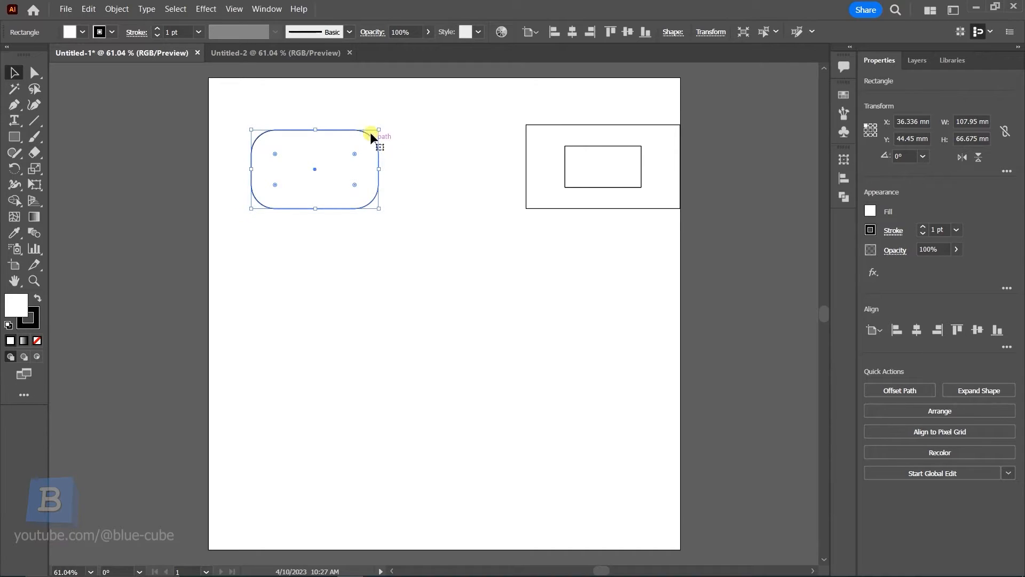
{"action": "left_click", "coordinate": [402, 168]}
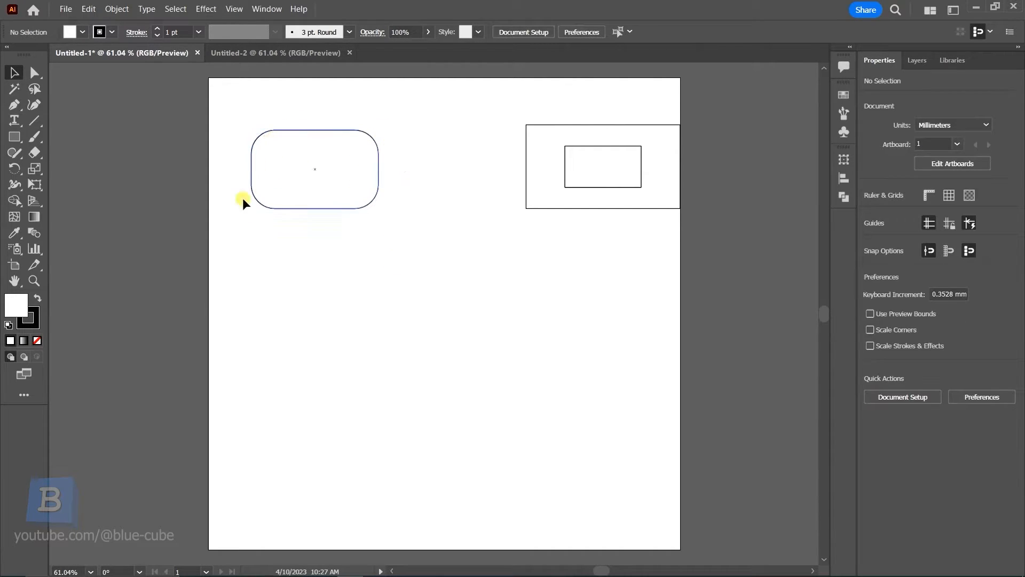
Try fully rounding the rectangle's ends, then return the corners to a moderate radius
{"action": "left_click", "coordinate": [347, 208]}
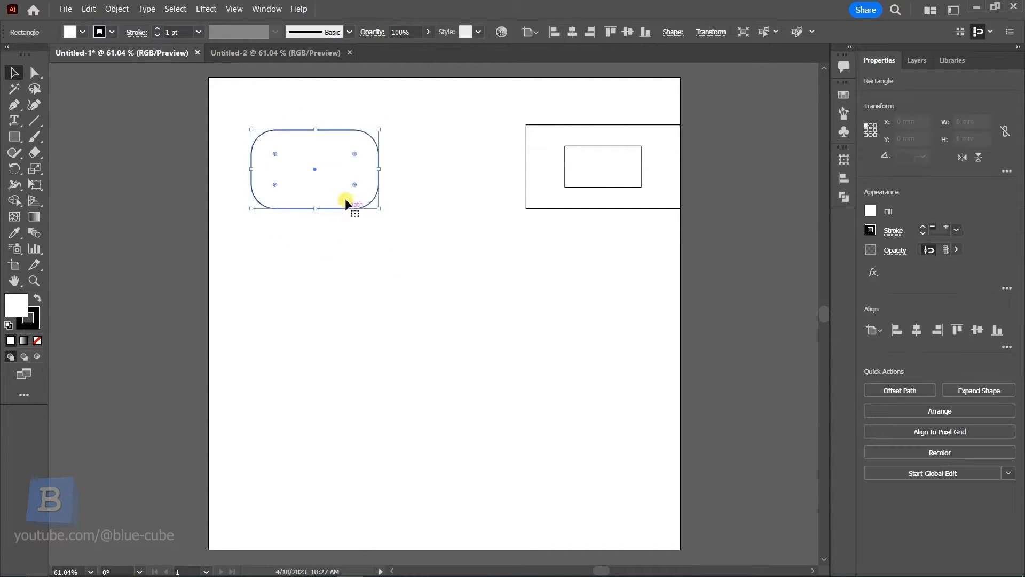
{"action": "left_click_drag", "start_coordinate": [354, 154], "coordinate": [329, 172]}
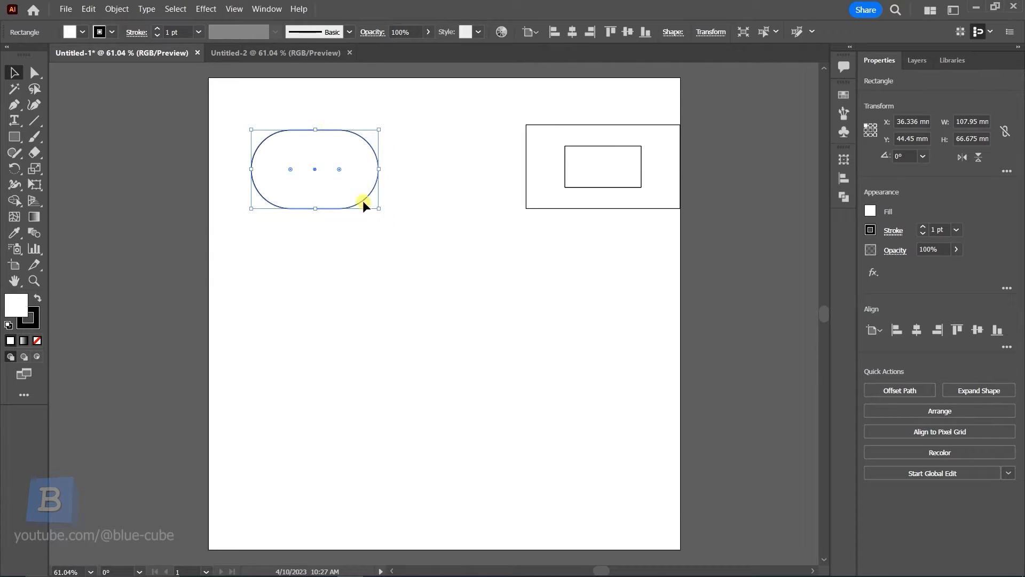
{"action": "left_click_drag", "start_coordinate": [338, 168], "coordinate": [364, 151]}
{"action": "mouse_move", "coordinate": [260, 138]}
{"action": "left_mouse_down"}
{"action": "mouse_move", "coordinate": [282, 158]}
{"action": "mouse_move", "coordinate": [266, 143]}
{"action": "left_mouse_up"}
{"action": "left_click", "coordinate": [318, 238]}
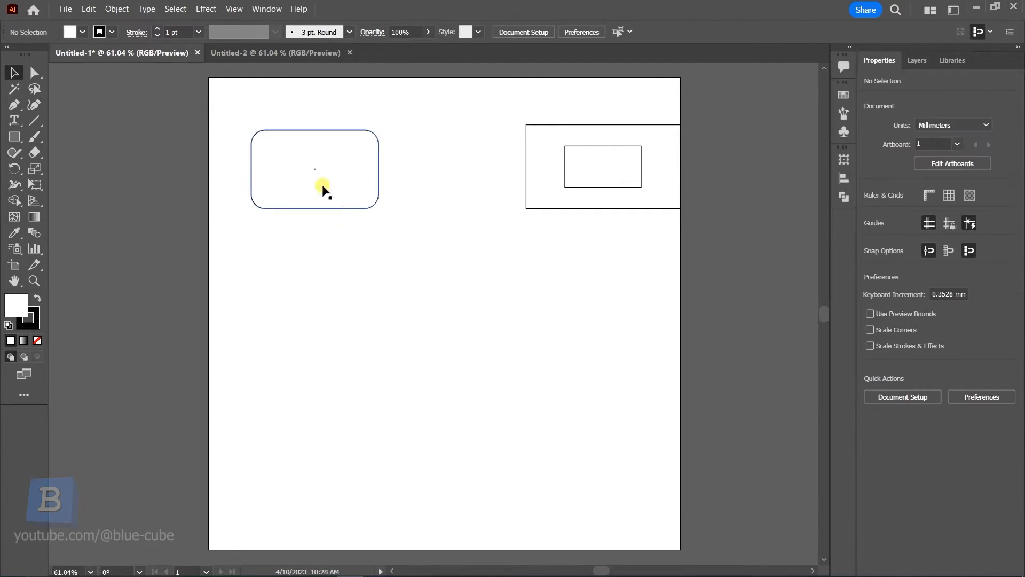
Draw a square about 107 × 107 mm below the rounded rectangle with the Rectangle tool
{"action": "left_click", "coordinate": [15, 137]}
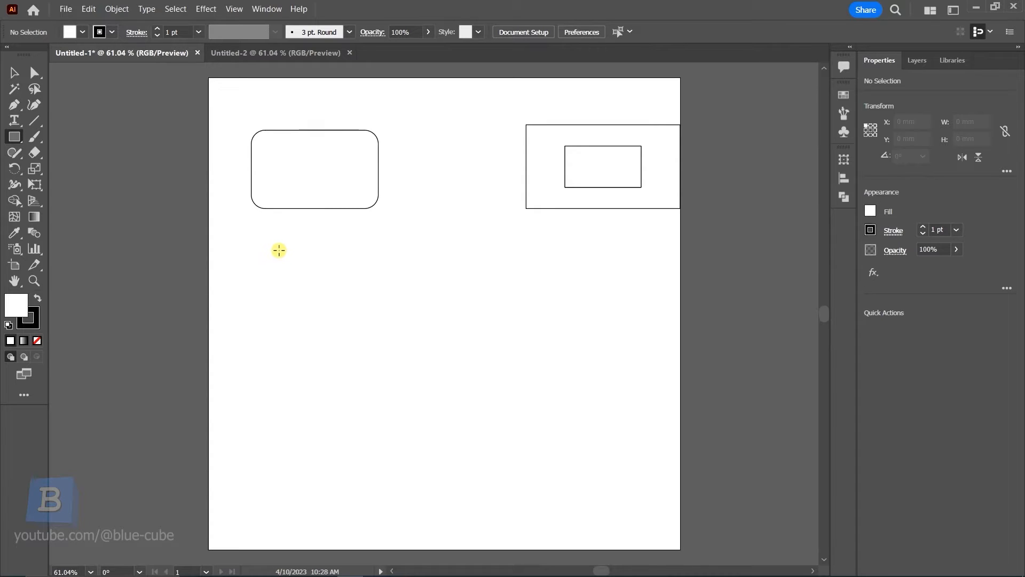
{"action": "left_click", "coordinate": [274, 241]}
{"action": "key", "text": "shift"}
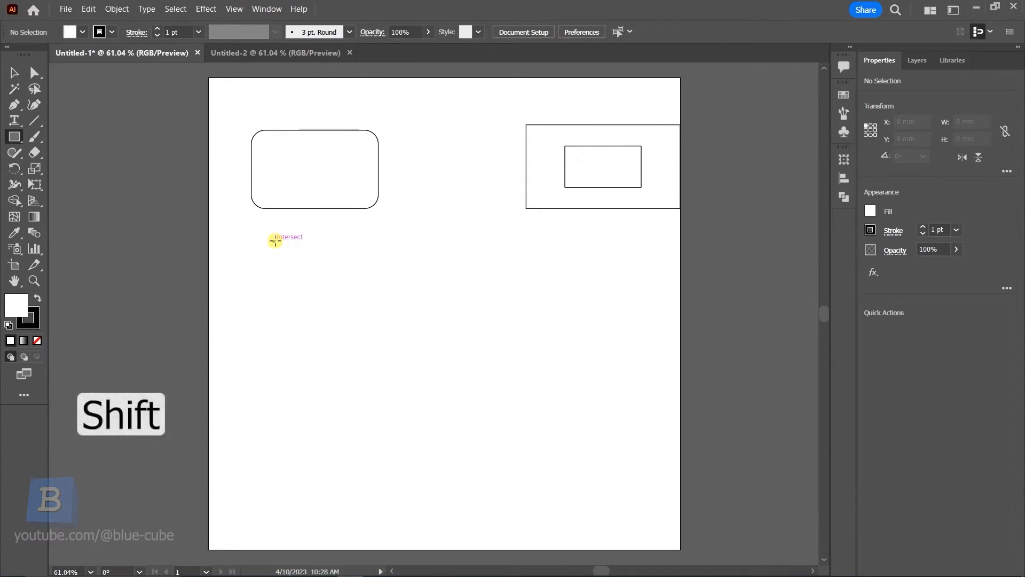
{"action": "left_click_drag", "start_coordinate": [274, 240], "coordinate": [381, 369]}
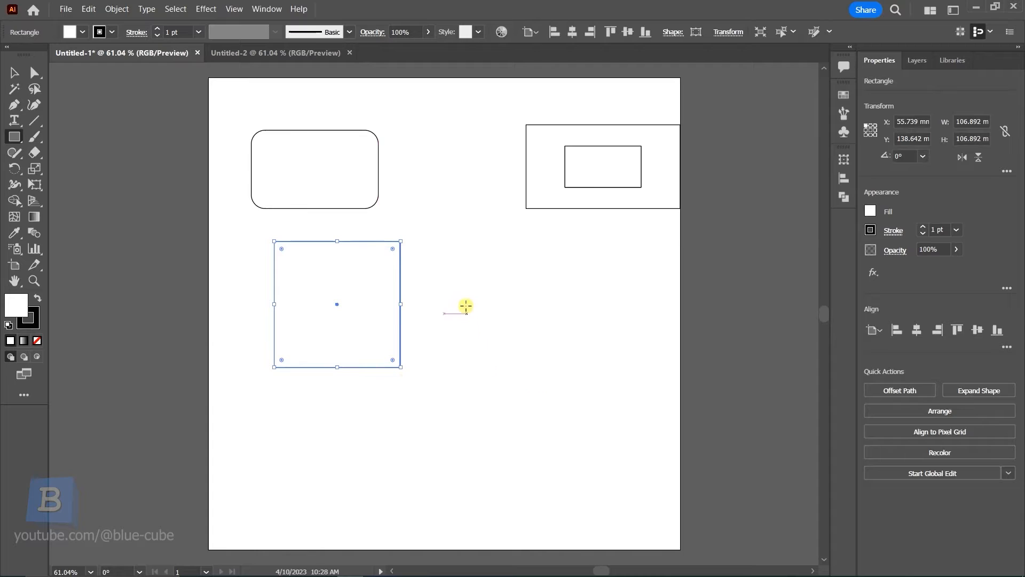
Draw a second square about 73 × 73 mm to the right of the first one
{"action": "left_click_drag", "start_coordinate": [450, 252], "coordinate": [503, 363]}
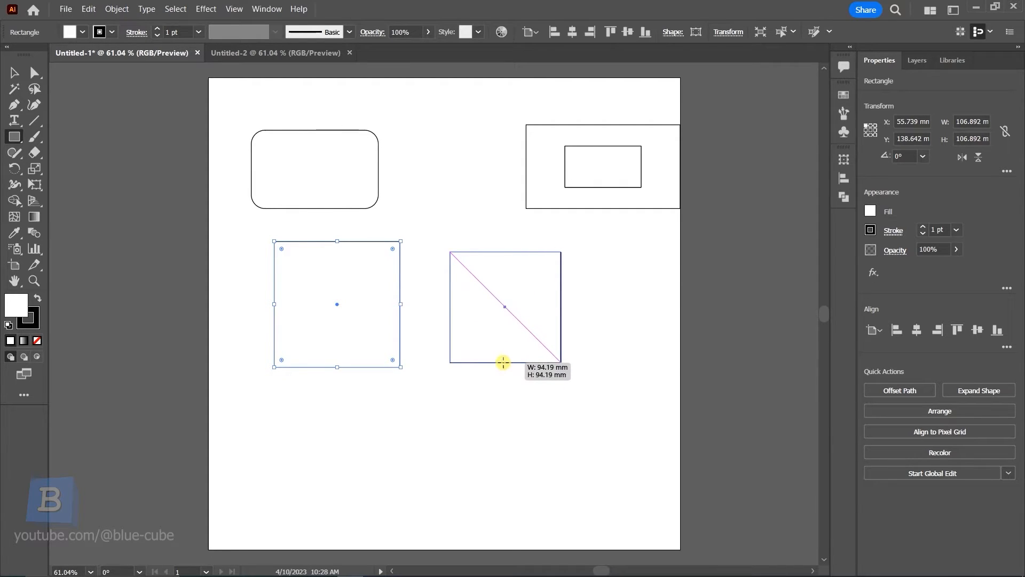
{"action": "key", "text": "shift+alt"}
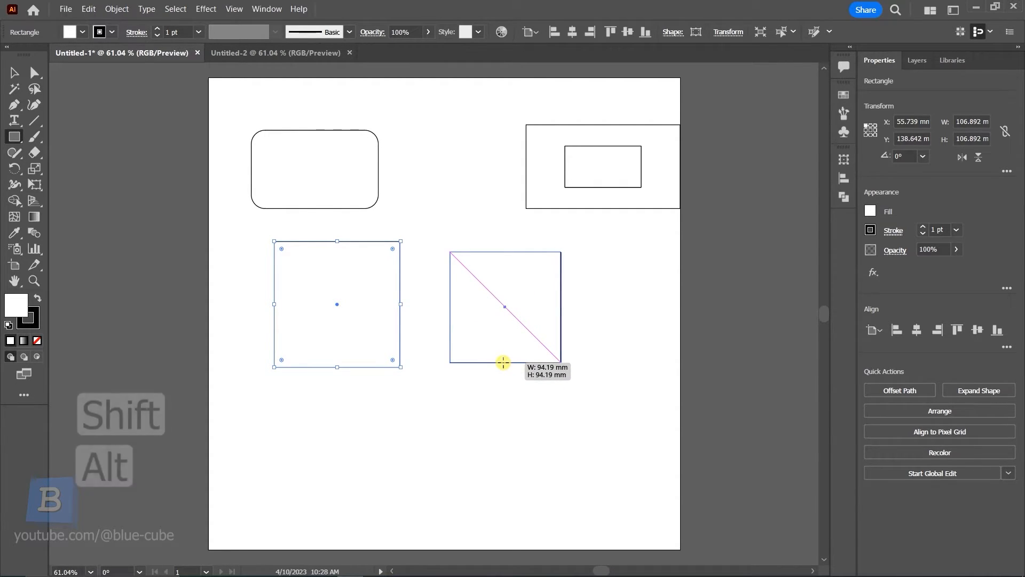
{"action": "mouse_move", "coordinate": [503, 363]}
{"action": "left_mouse_down"}
{"action": "mouse_move", "coordinate": [456, 280]}
{"action": "mouse_move", "coordinate": [449, 274]}
{"action": "mouse_move", "coordinate": [464, 325]}
{"action": "mouse_move", "coordinate": [431, 265]}
{"action": "mouse_move", "coordinate": [460, 314]}
{"action": "mouse_move", "coordinate": [448, 270]}
{"action": "mouse_move", "coordinate": [456, 302]}
{"action": "mouse_move", "coordinate": [463, 289]}
{"action": "mouse_move", "coordinate": [476, 299]}
{"action": "mouse_move", "coordinate": [499, 345]}
{"action": "mouse_move", "coordinate": [474, 290]}
{"action": "mouse_move", "coordinate": [499, 337]}
{"action": "left_mouse_up"}
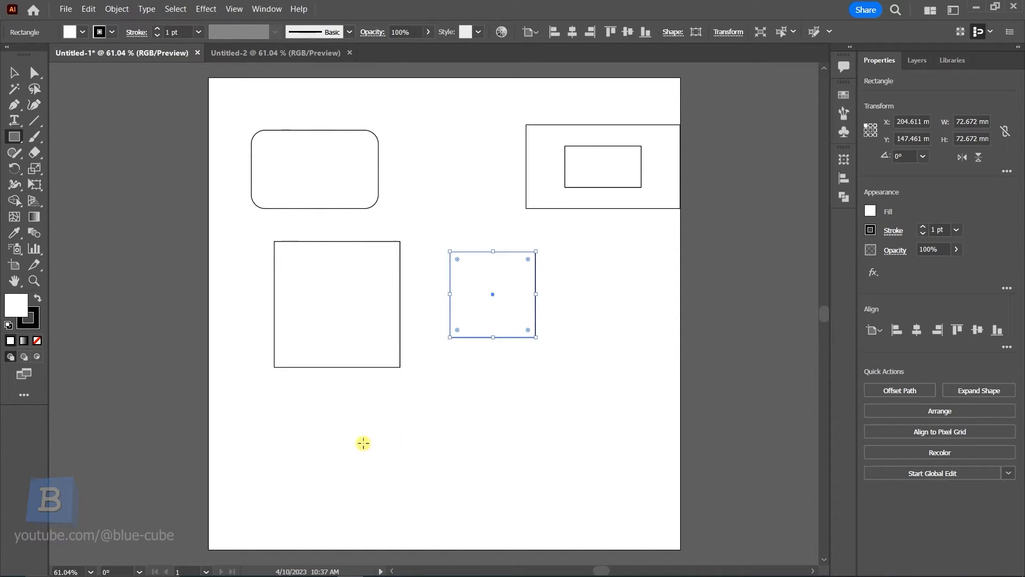
Draw a rectangle about 68 × 49 mm from its lower-left corner, then delete it
{"action": "mouse_move", "coordinate": [295, 407]}
{"action": "left_mouse_down"}
{"action": "mouse_move", "coordinate": [362, 456]}
{"action": "mouse_move", "coordinate": [348, 484]}
{"action": "mouse_move", "coordinate": [385, 489]}
{"action": "mouse_move", "coordinate": [368, 474]}
{"action": "mouse_move", "coordinate": [369, 440]}
{"action": "mouse_move", "coordinate": [591, 449]}
{"action": "mouse_move", "coordinate": [540, 471]}
{"action": "mouse_move", "coordinate": [339, 408]}
{"action": "mouse_move", "coordinate": [594, 446]}
{"action": "mouse_move", "coordinate": [510, 456]}
{"action": "mouse_move", "coordinate": [526, 467]}
{"action": "mouse_move", "coordinate": [639, 377]}
{"action": "mouse_move", "coordinate": [465, 190]}
{"action": "mouse_move", "coordinate": [488, 179]}
{"action": "mouse_move", "coordinate": [476, 203]}
{"action": "mouse_move", "coordinate": [488, 201]}
{"action": "mouse_move", "coordinate": [494, 222]}
{"action": "mouse_move", "coordinate": [481, 153]}
{"action": "mouse_move", "coordinate": [501, 166]}
{"action": "mouse_move", "coordinate": [455, 181]}
{"action": "mouse_move", "coordinate": [438, 219]}
{"action": "mouse_move", "coordinate": [494, 216]}
{"action": "mouse_move", "coordinate": [457, 206]}
{"action": "mouse_move", "coordinate": [498, 228]}
{"action": "mouse_move", "coordinate": [488, 192]}
{"action": "mouse_move", "coordinate": [452, 338]}
{"action": "mouse_move", "coordinate": [609, 389]}
{"action": "mouse_move", "coordinate": [649, 320]}
{"action": "mouse_move", "coordinate": [490, 202]}
{"action": "mouse_move", "coordinate": [493, 184]}
{"action": "left_mouse_up"}
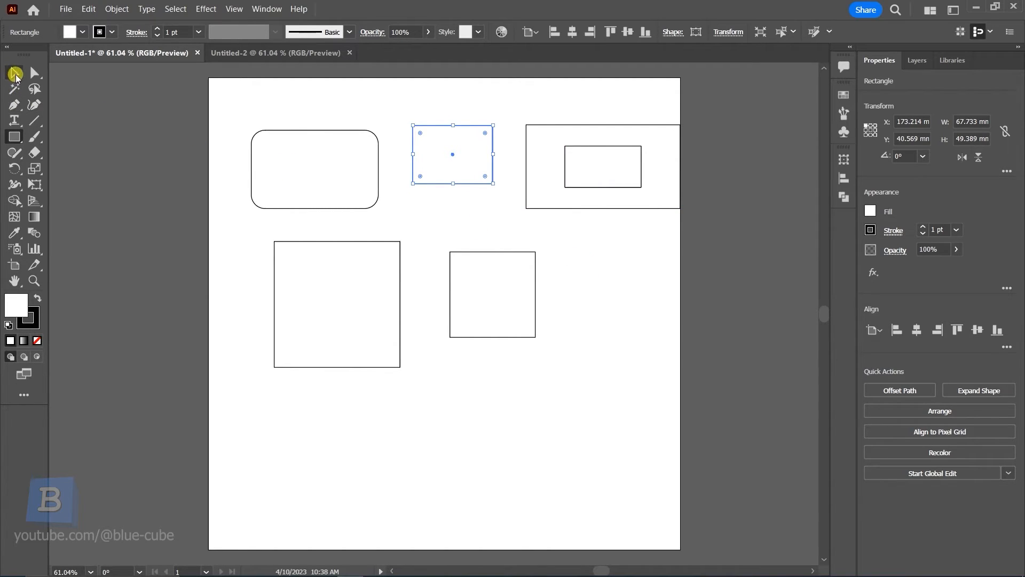
{"action": "left_click", "coordinate": [12, 72]}
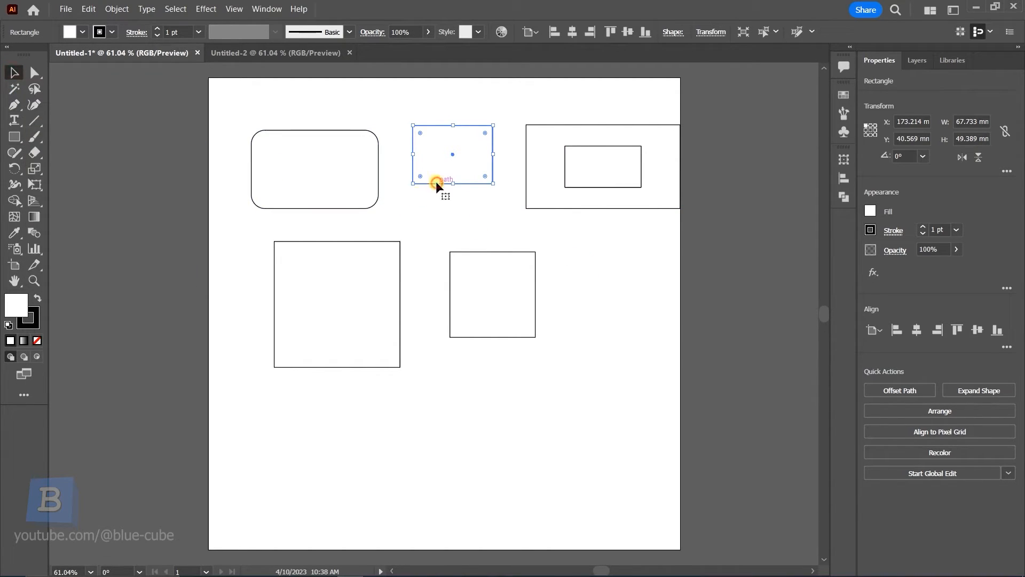
{"action": "key", "text": "Delete"}
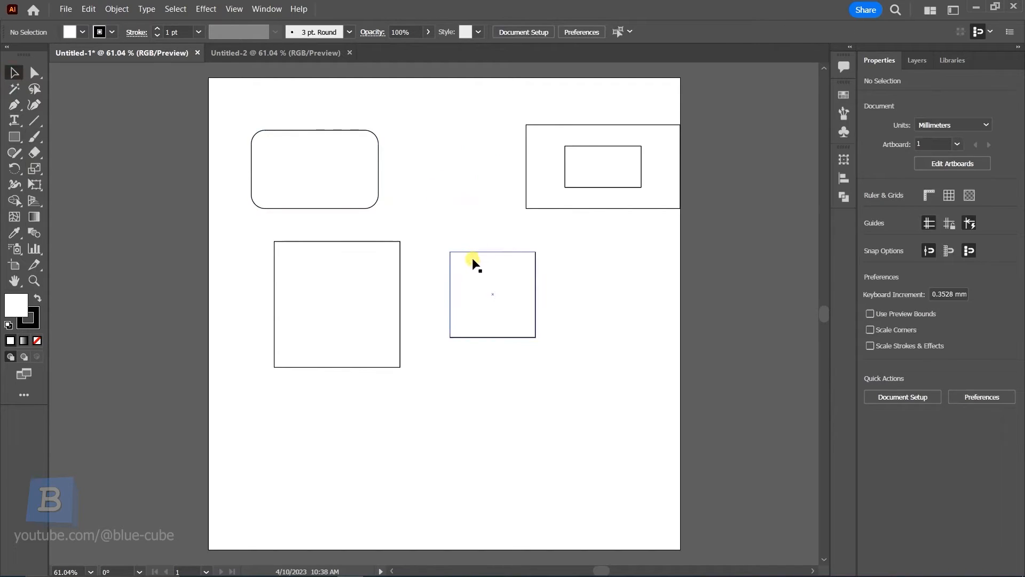
Delete the larger square and move the smaller square beneath the framed rectangles on the right
{"action": "left_click", "coordinate": [401, 305]}
{"action": "key", "text": "Delete"}
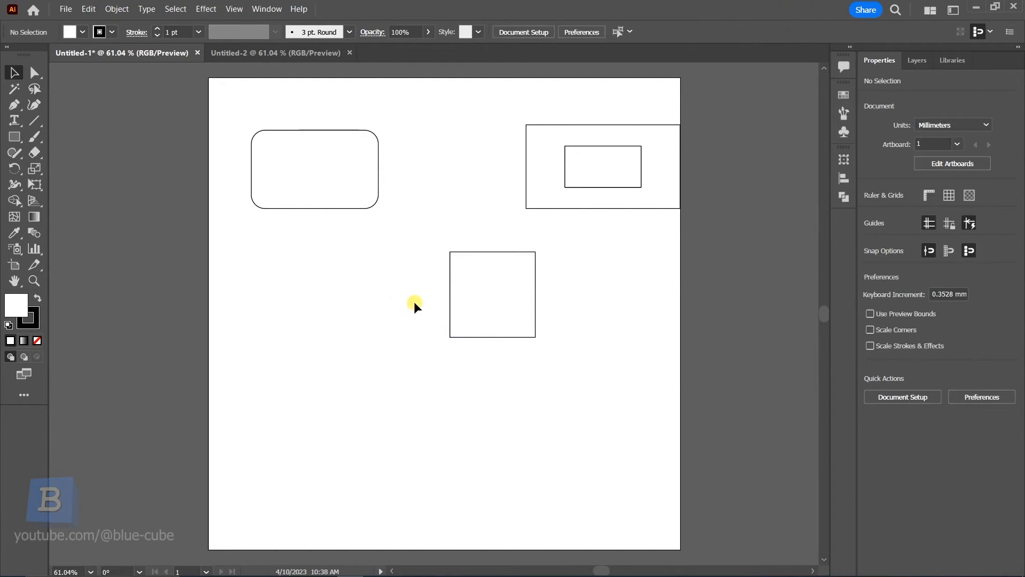
{"action": "left_click_drag", "start_coordinate": [502, 258], "coordinate": [632, 235]}
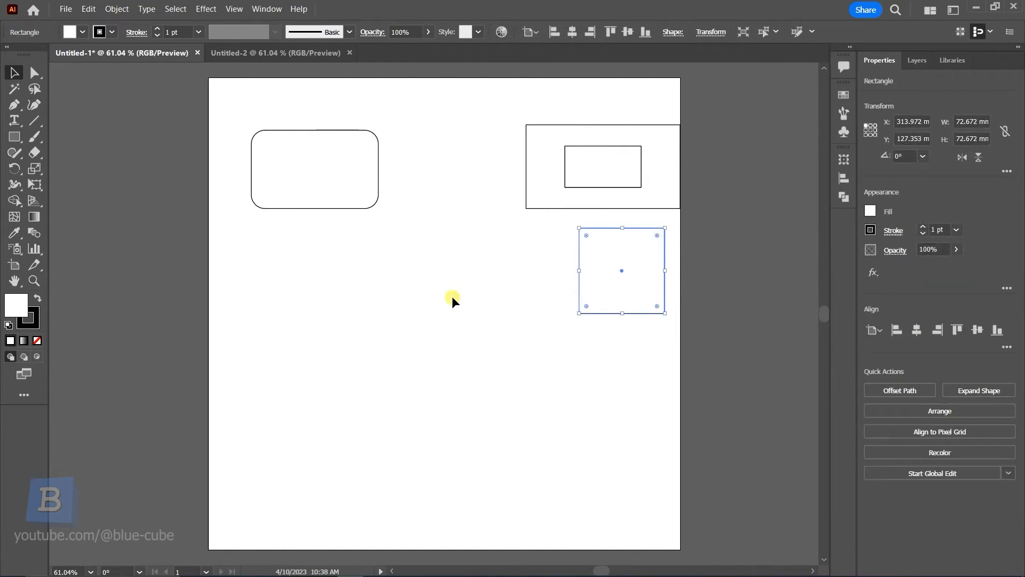
Set the rounded rectangle's fill to none
{"action": "left_click", "coordinate": [329, 206]}
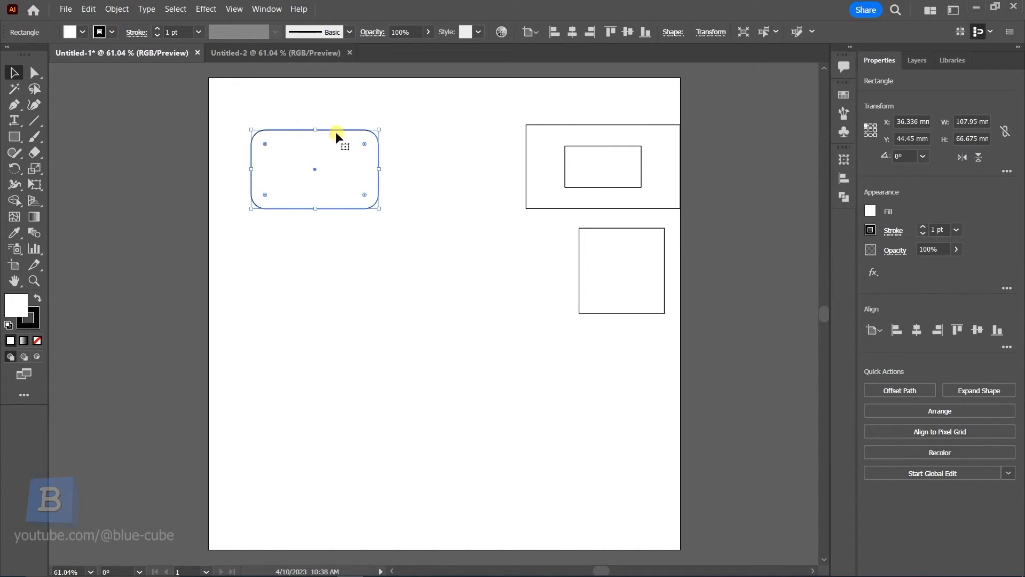
{"action": "left_click", "coordinate": [321, 224]}
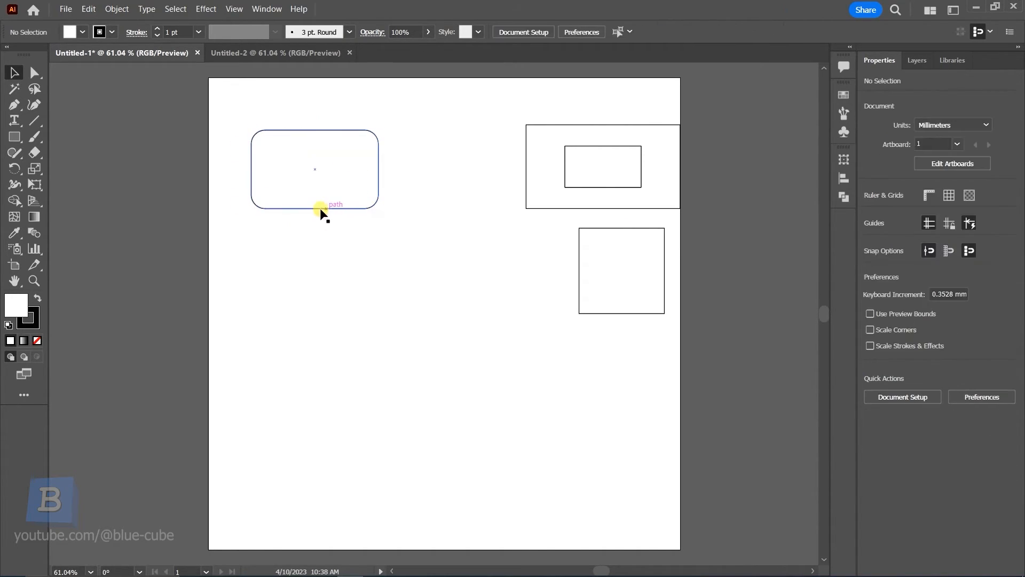
{"action": "left_click", "coordinate": [348, 207]}
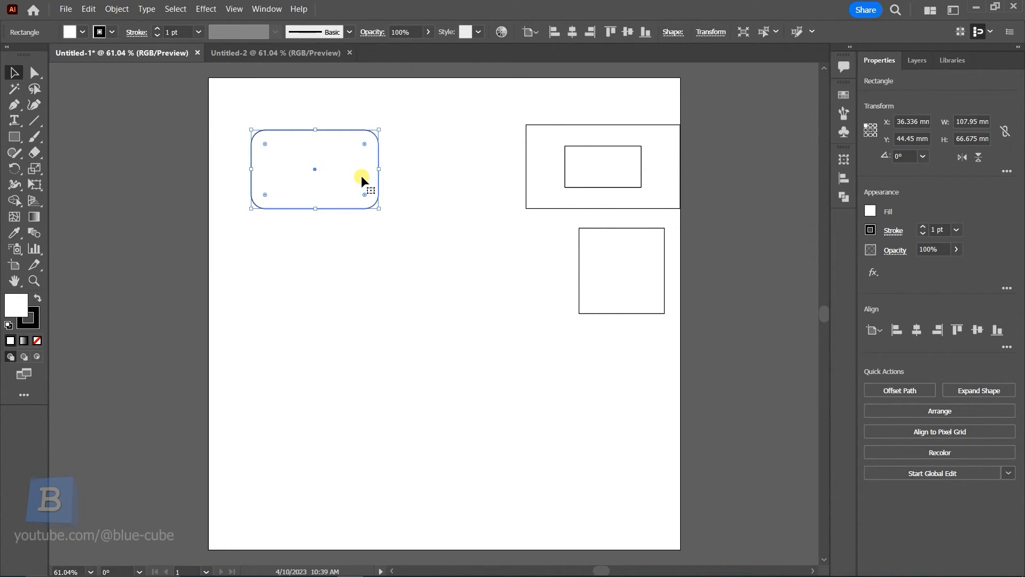
{"action": "left_click", "coordinate": [871, 210]}
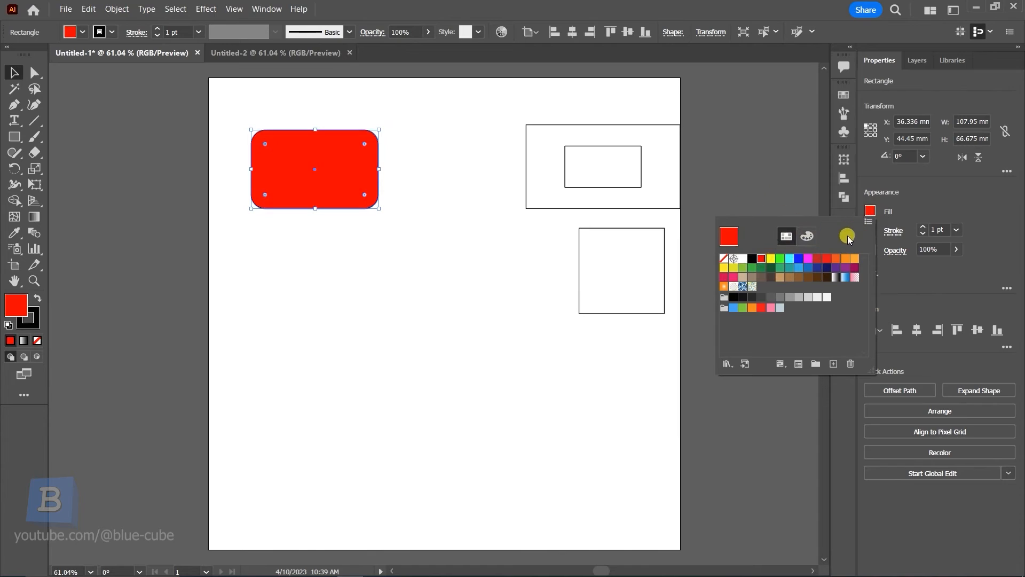
{"action": "left_click", "coordinate": [724, 260]}
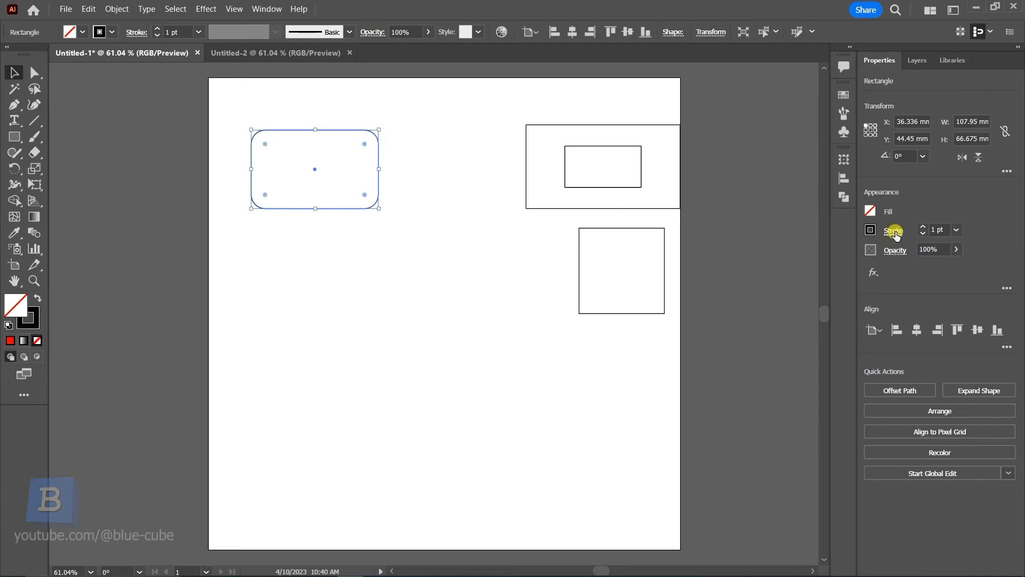
Set the rounded rectangle's stroke weight to 2 pt
{"action": "left_click", "coordinate": [923, 225]}
{"action": "left_click", "coordinate": [923, 226]}
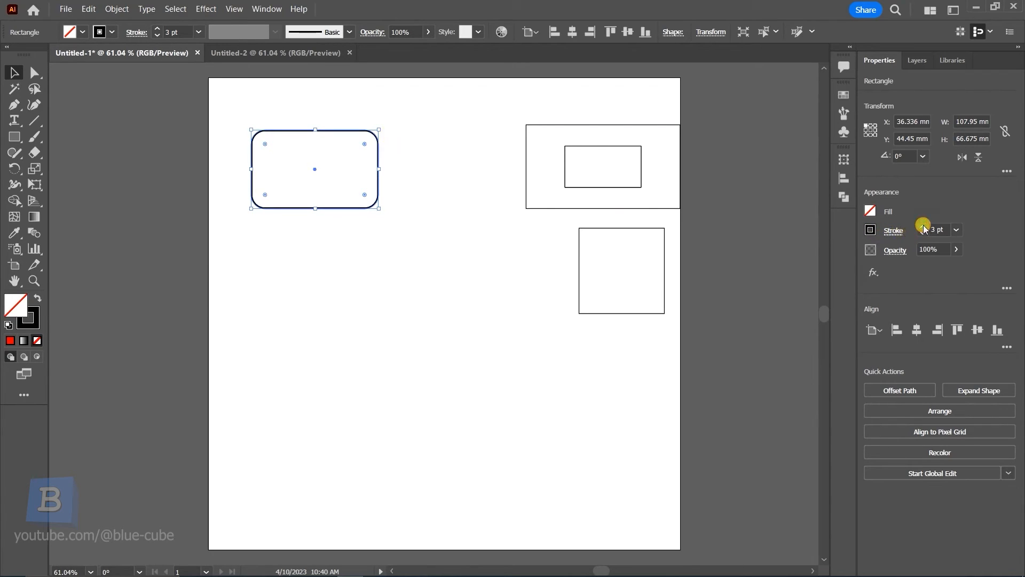
{"action": "left_click", "coordinate": [923, 233]}
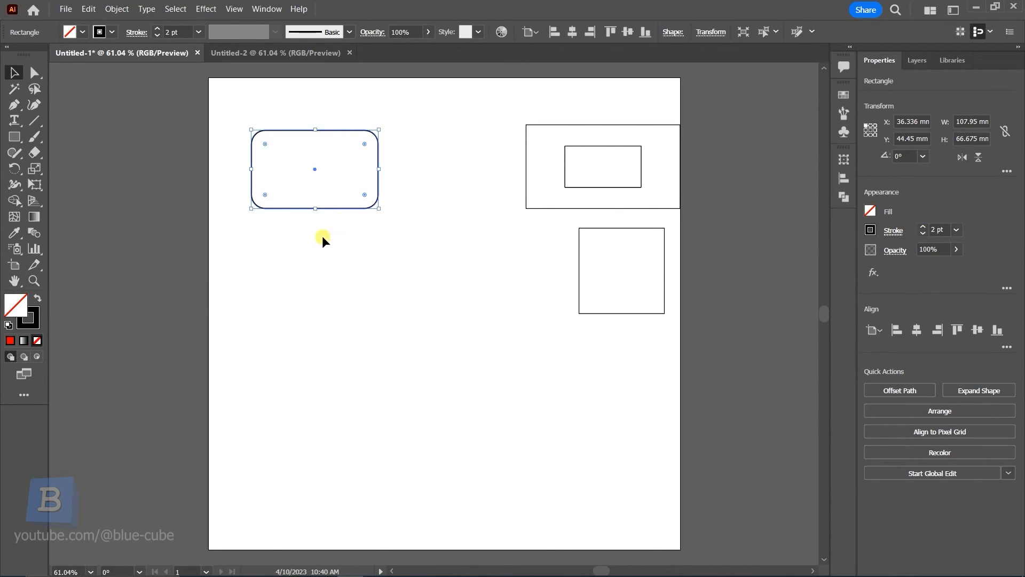
{"action": "left_click", "coordinate": [298, 236]}
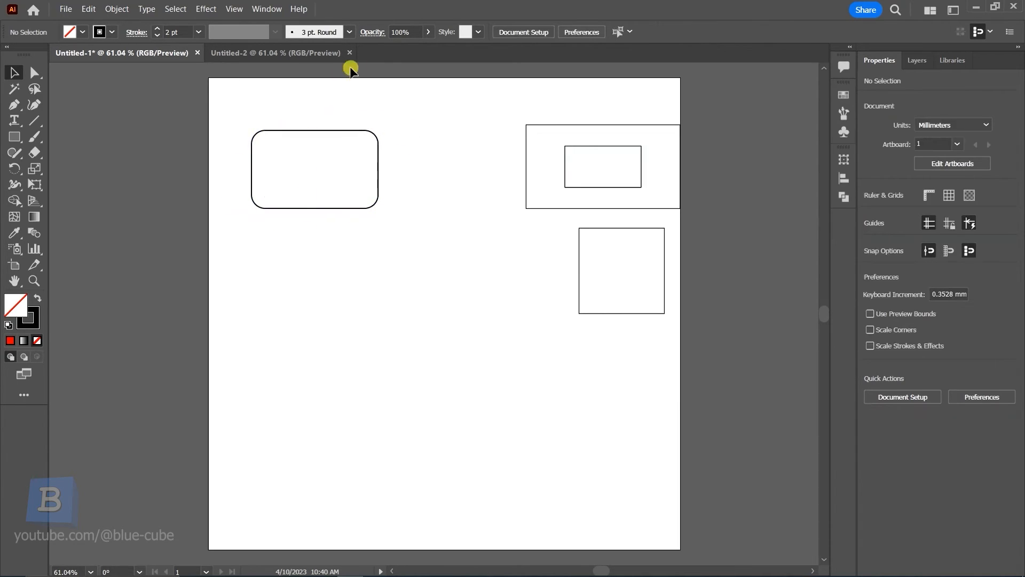
Apply the Charcoal - Pencil brush to the rounded rectangle's stroke
{"action": "left_click", "coordinate": [361, 129]}
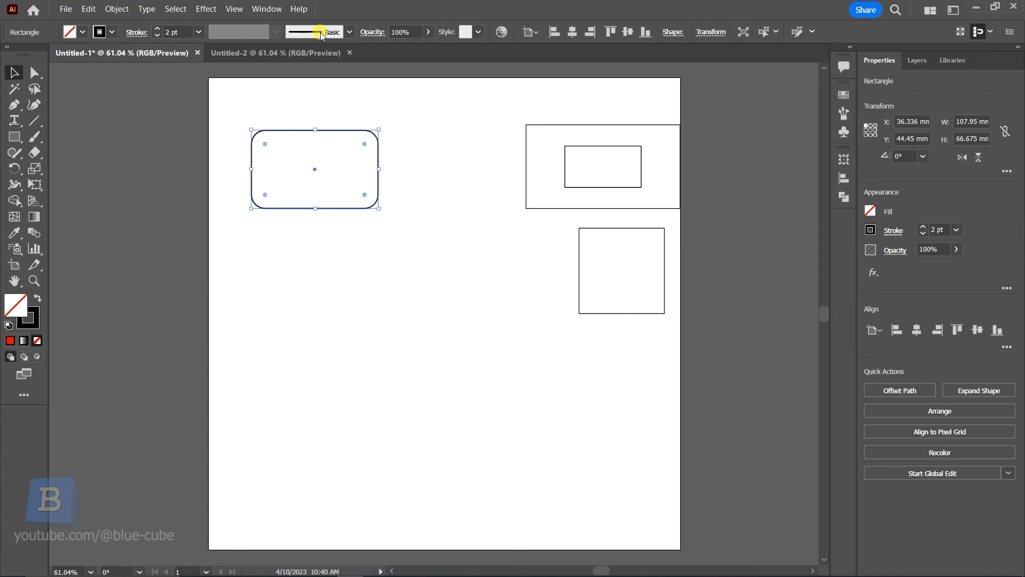
{"action": "left_click", "coordinate": [321, 34]}
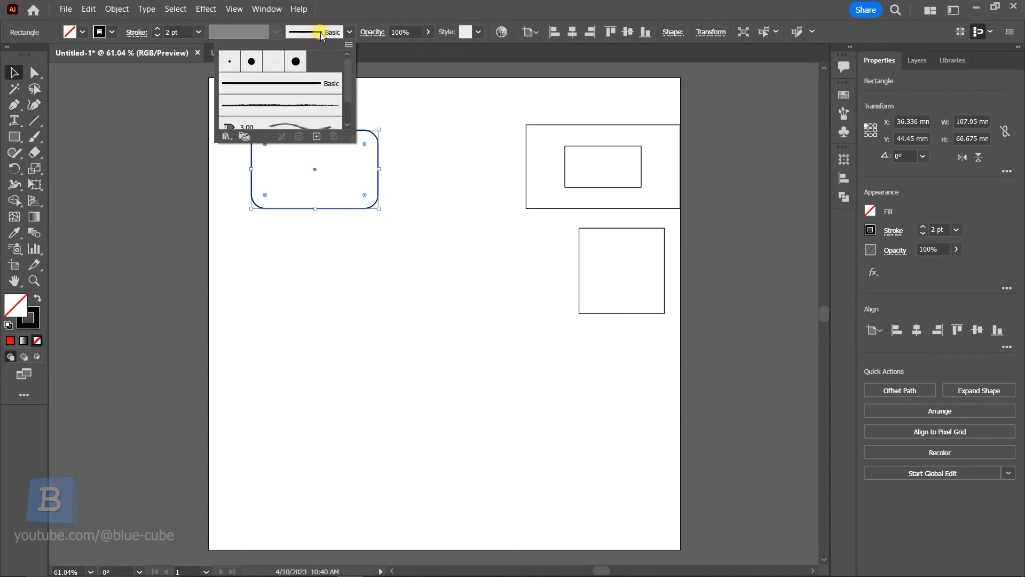
{"action": "left_click", "coordinate": [284, 104]}
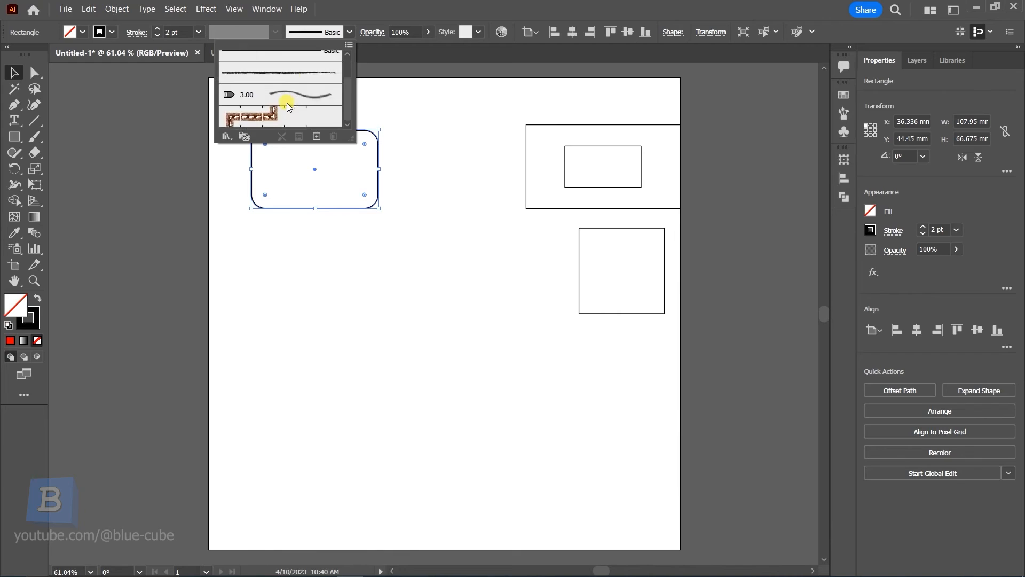
{"action": "left_click", "coordinate": [401, 238]}
{"action": "left_click", "coordinate": [313, 250]}
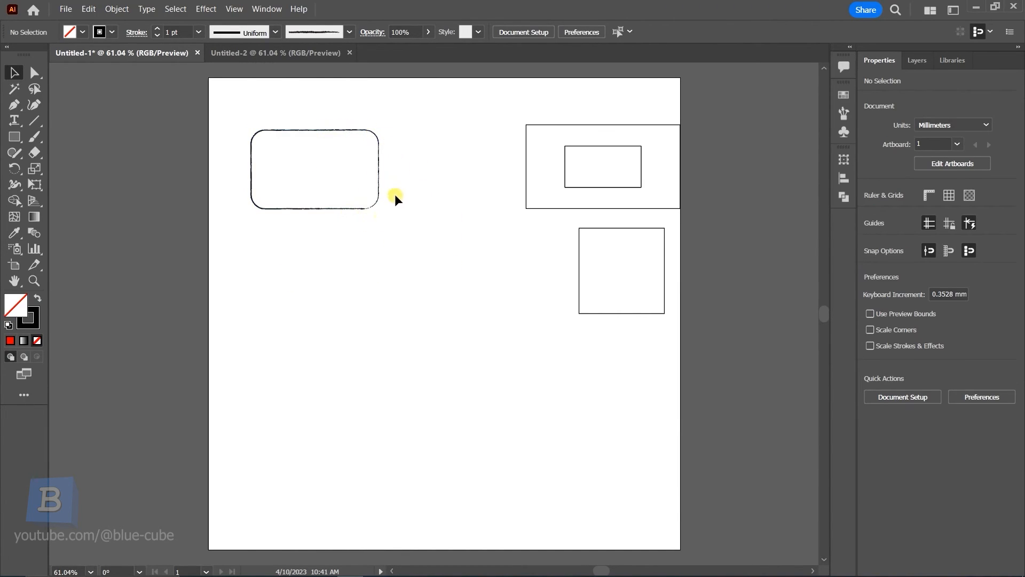
Apply a tapered elliptical width profile to the rounded rectangle's stroke
{"action": "left_click", "coordinate": [347, 206]}
{"action": "left_click", "coordinate": [241, 30]}
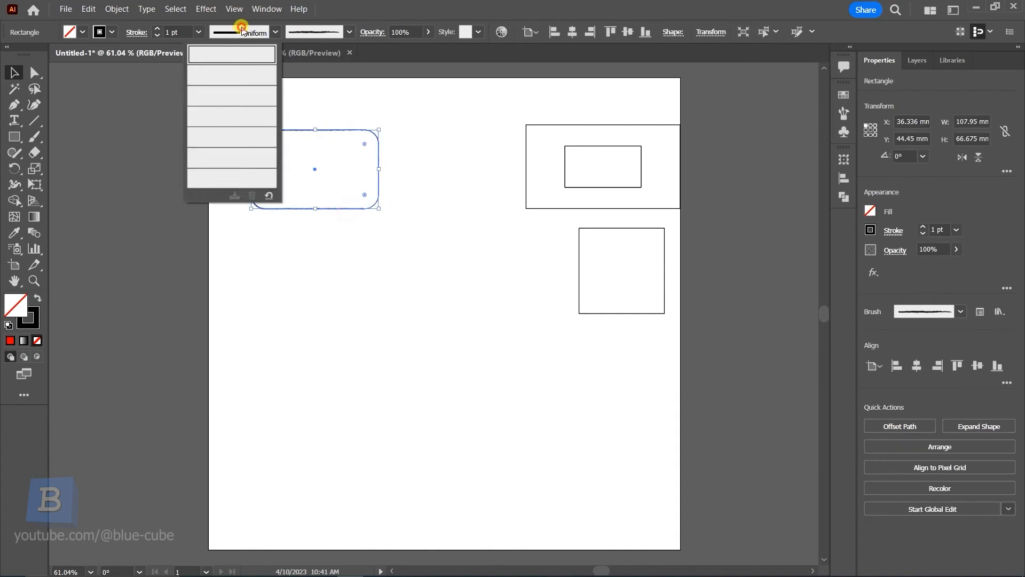
{"action": "left_click", "coordinate": [238, 92]}
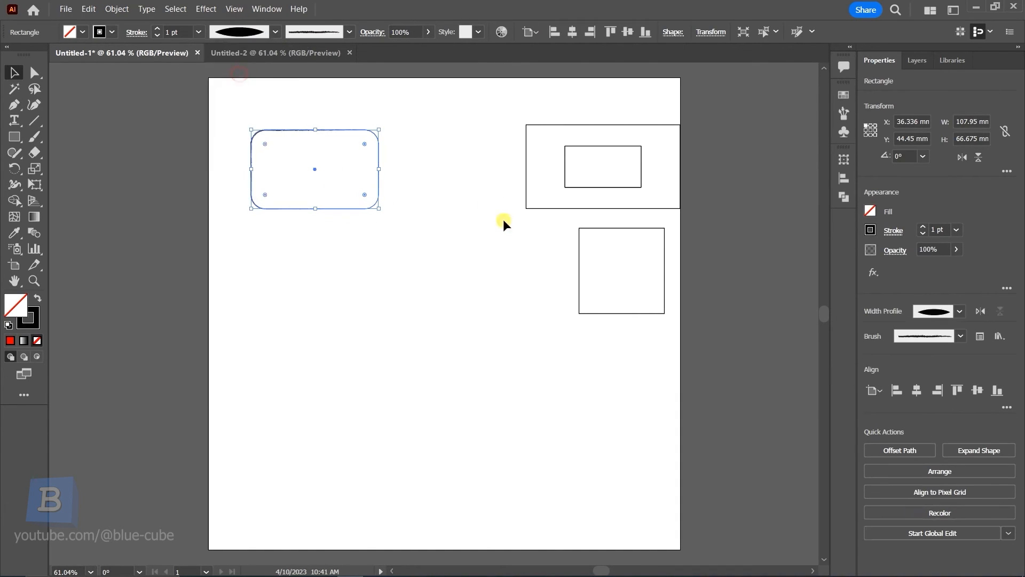
{"action": "left_click", "coordinate": [414, 252]}
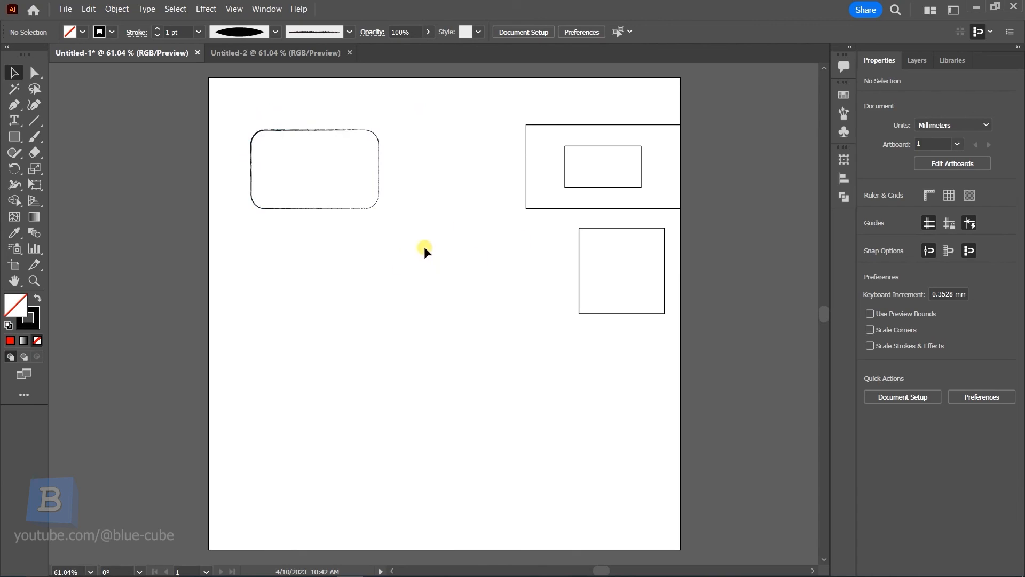
Select the smaller square
{"action": "left_click", "coordinate": [596, 229]}
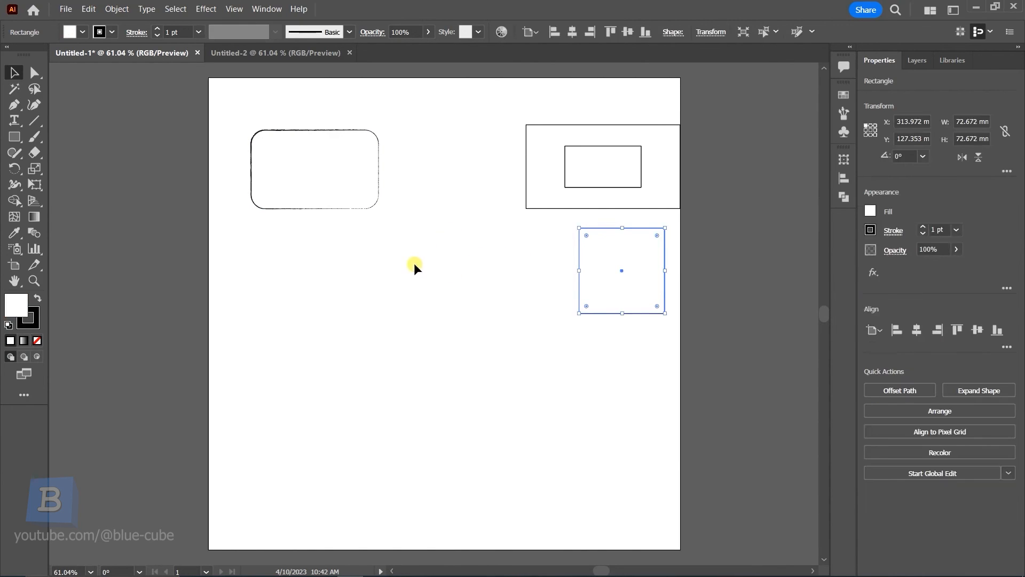